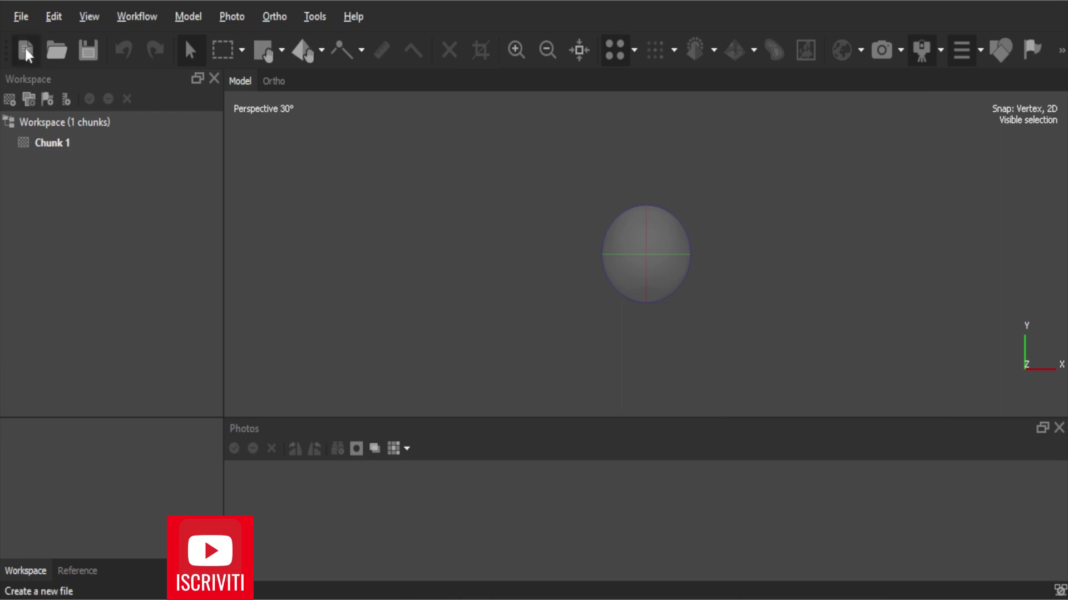
# Load the drone_-_81969 (Original).mp4 clip into the Import Video dialog.
pyautogui.click(17, 15)
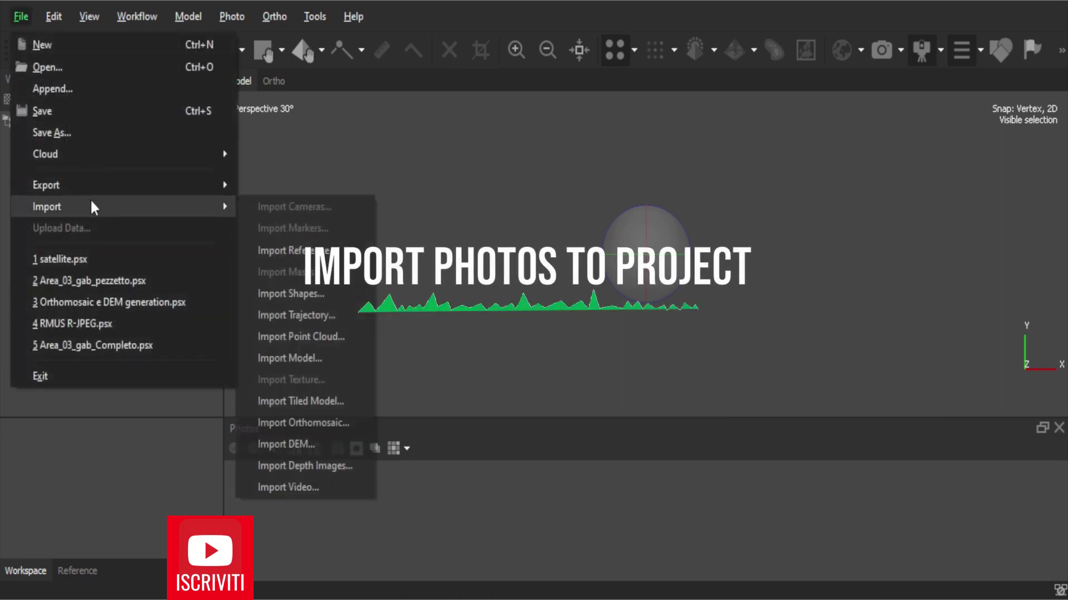
pyautogui.moveTo(47, 206)
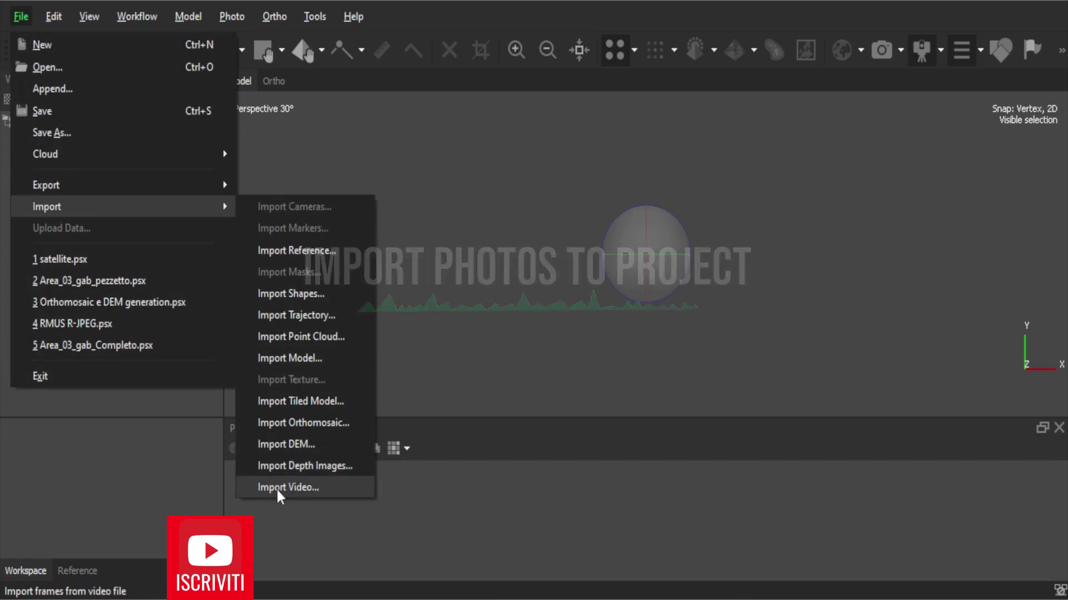
pyautogui.click(323, 488)
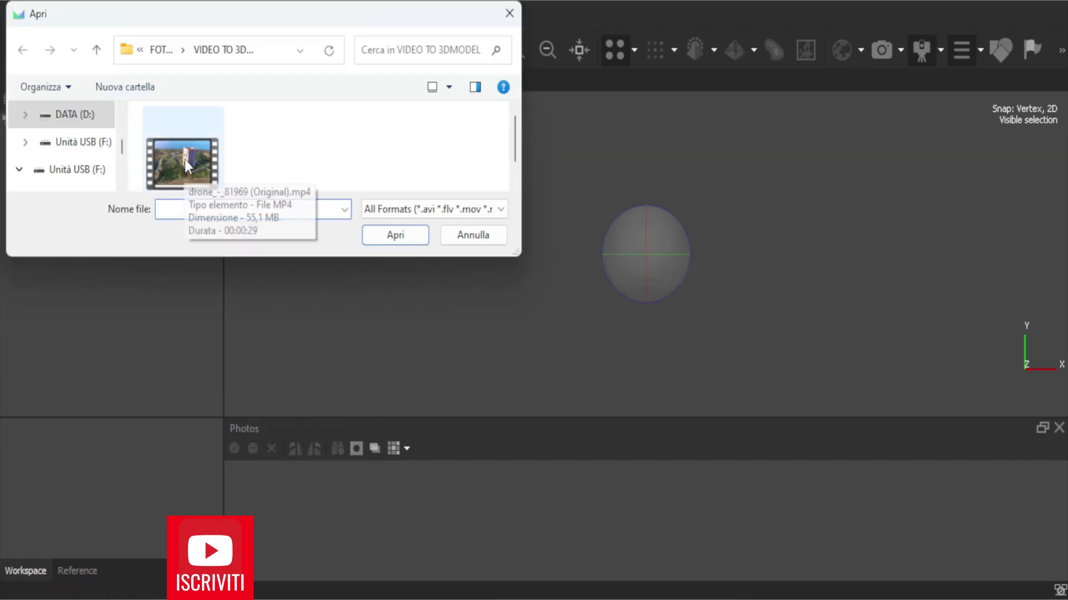
pyautogui.click(185, 155)
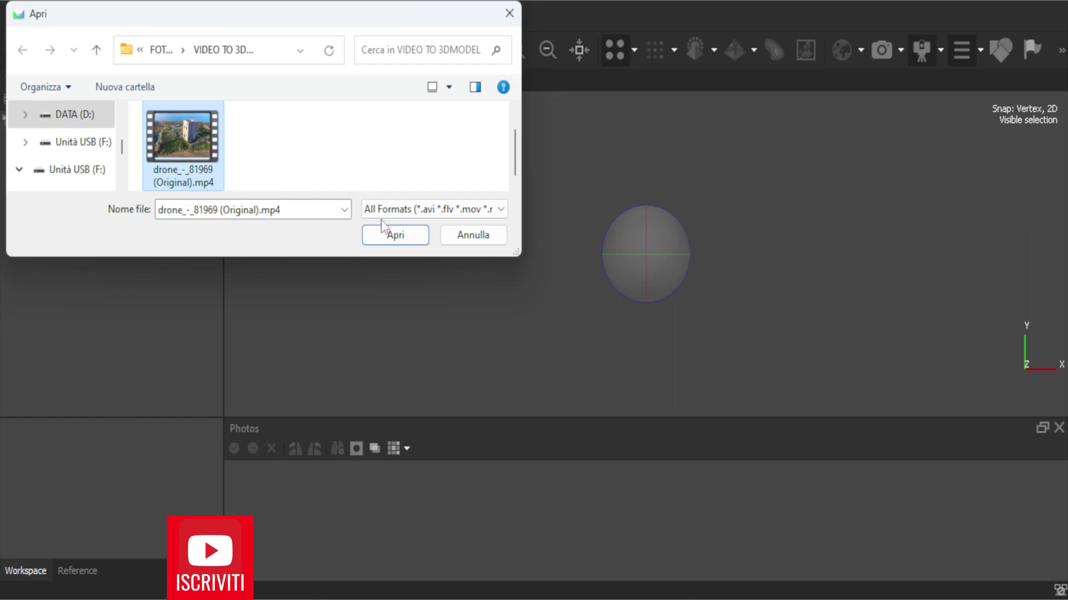
pyautogui.click(395, 235)
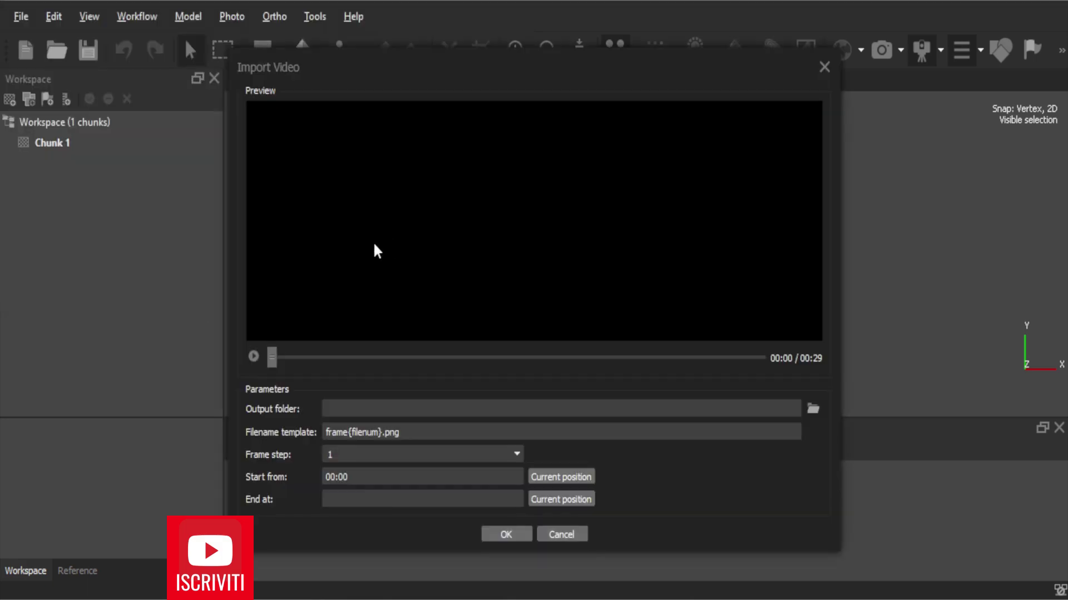
# Set the frame output folder to JPEGS and the frame step to Large.
pyautogui.click(813, 409)
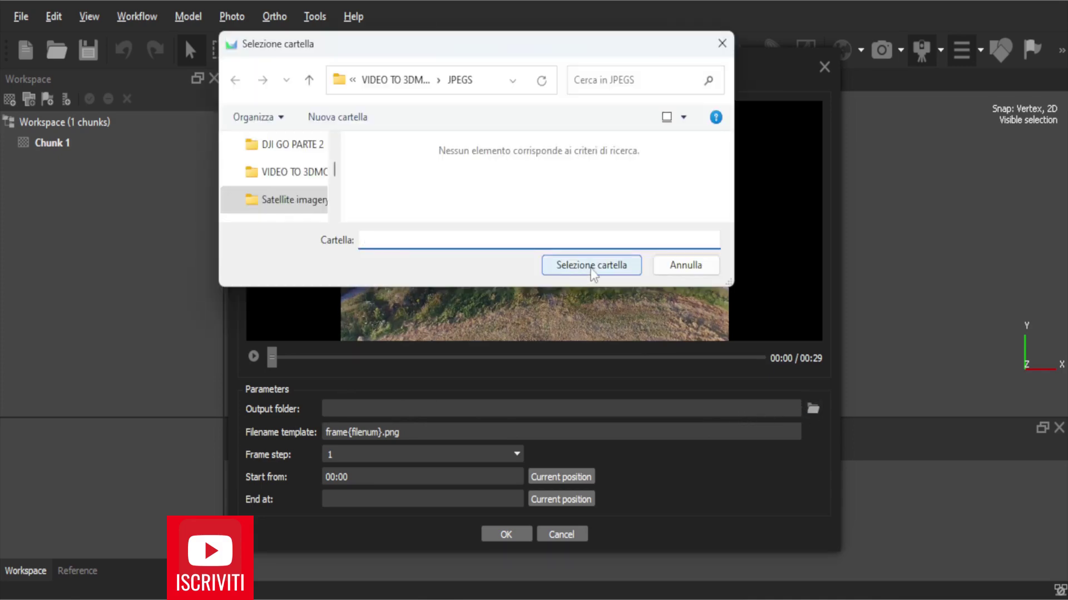
pyautogui.click(590, 267)
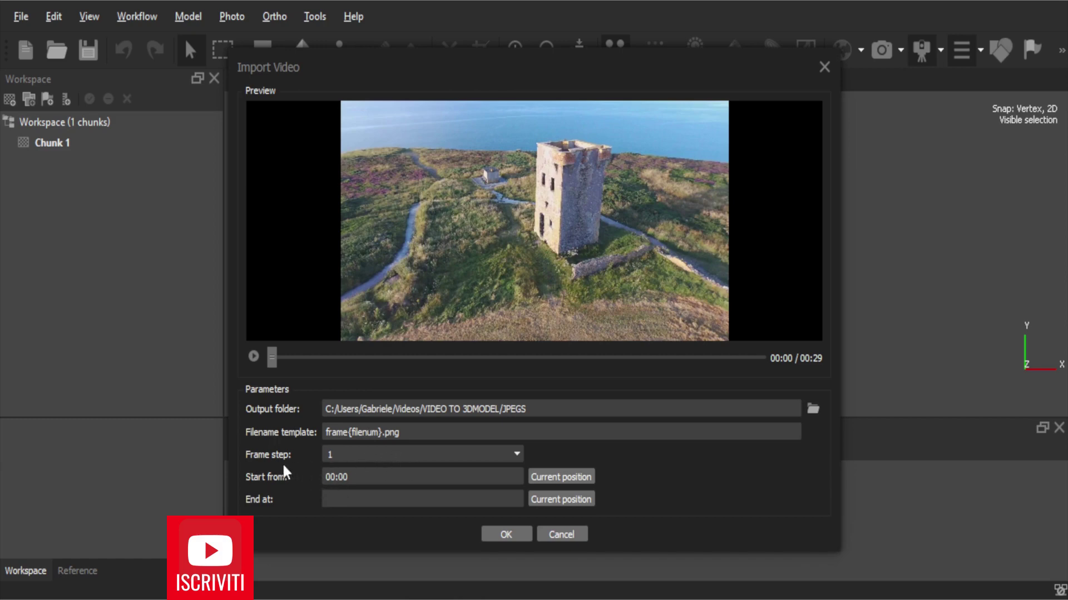
pyautogui.click(518, 454)
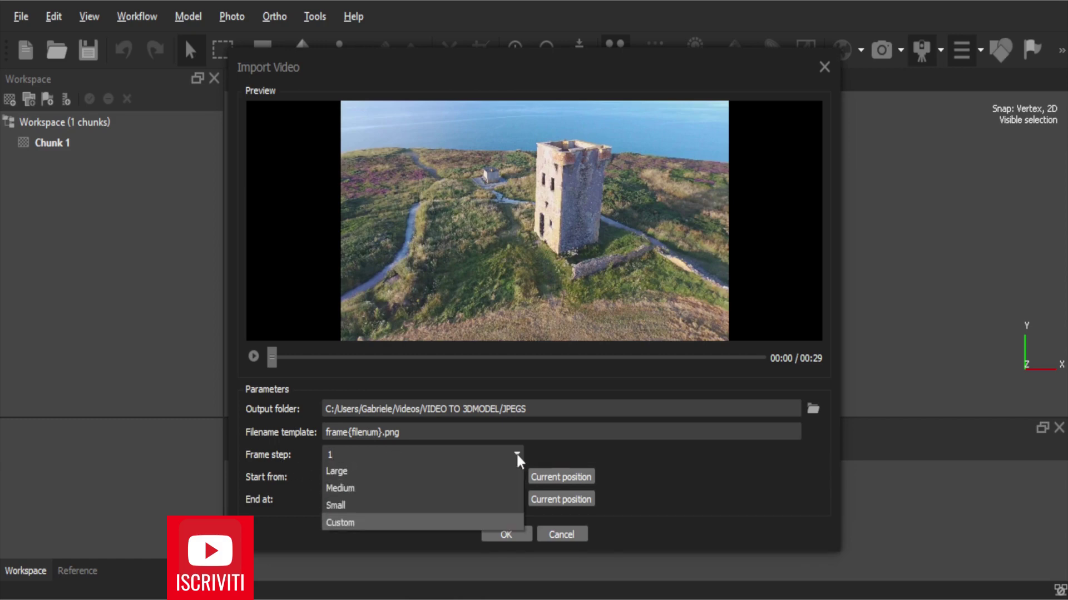
pyautogui.click(489, 471)
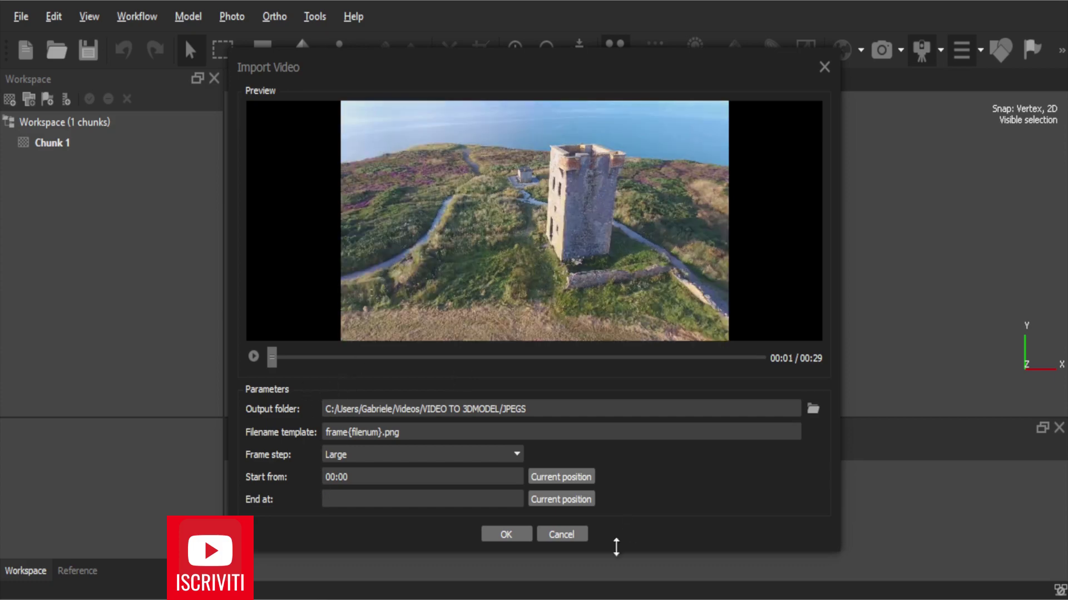
# Extract 47 frames of the tower from the video into Chunk 1.
pyautogui.click(521, 535)
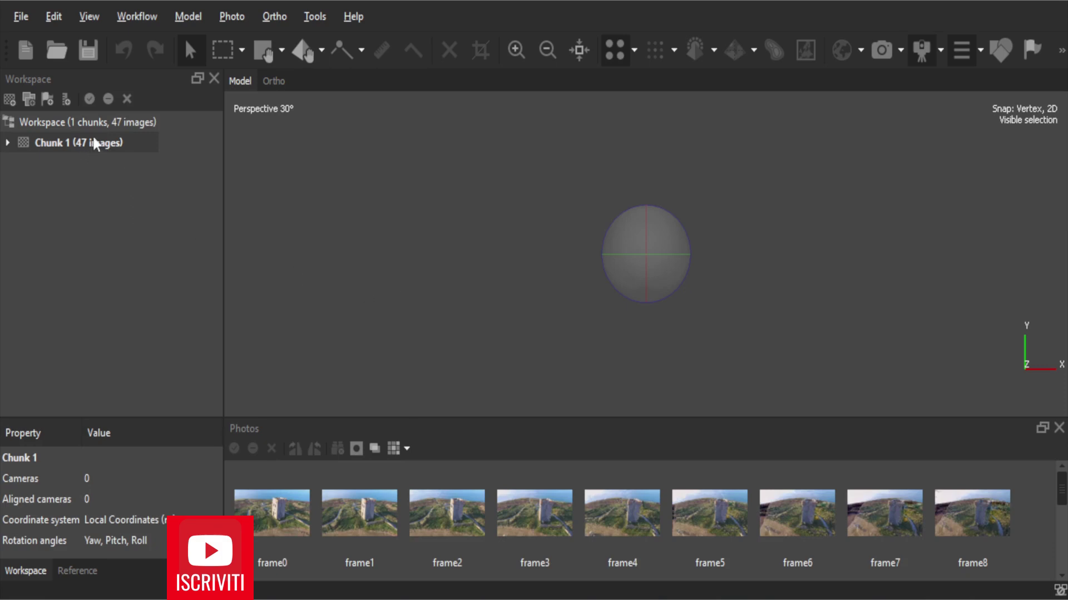
pyautogui.click(134, 17)
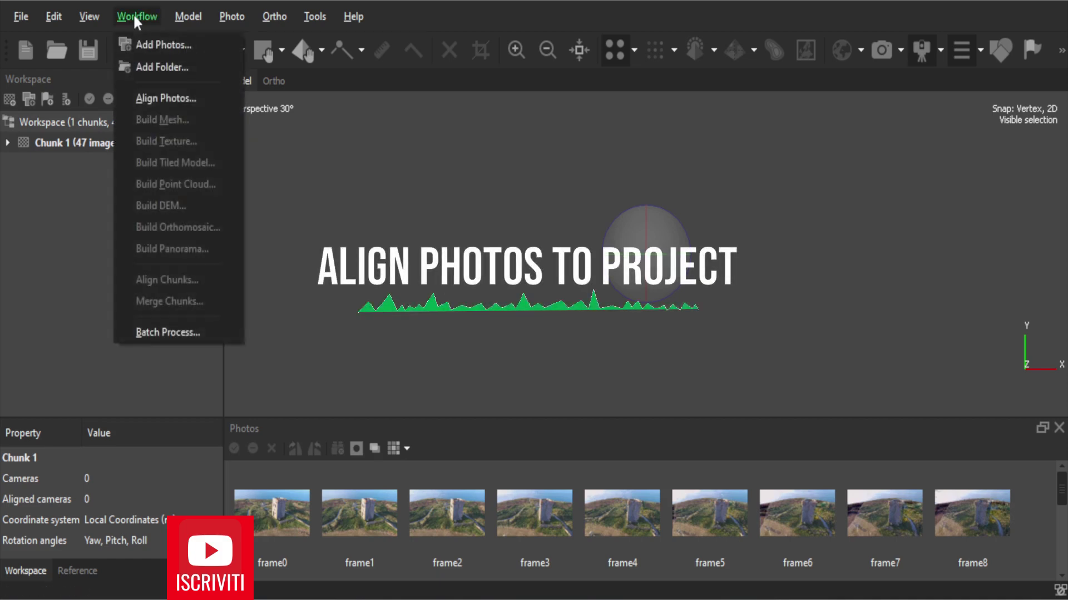
# Align the photos at High accuracy with the tie point limit set to 4,000.
pyautogui.click(152, 98)
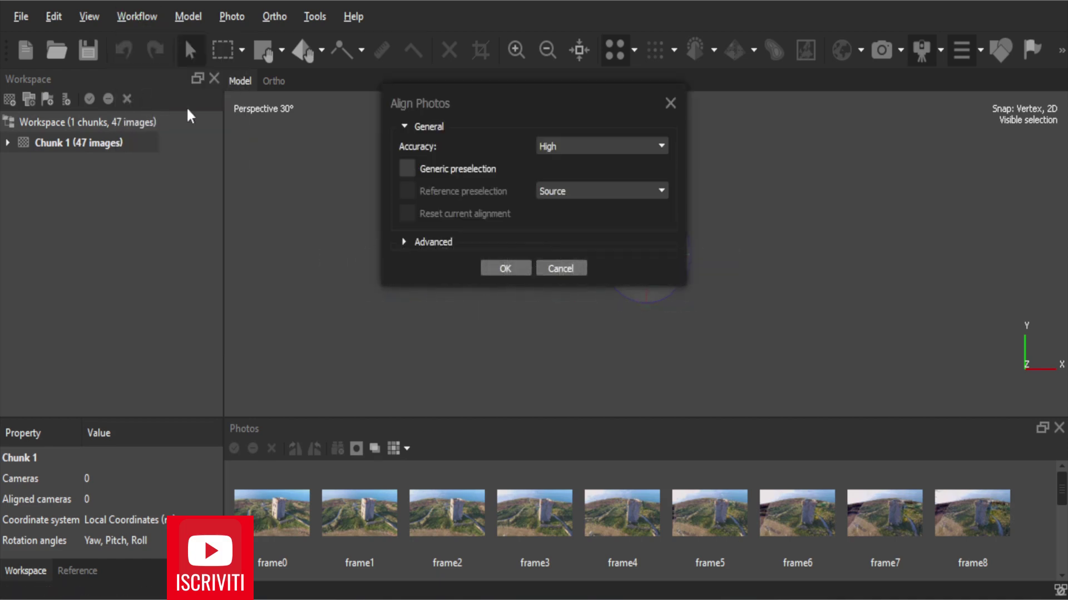
pyautogui.click(432, 245)
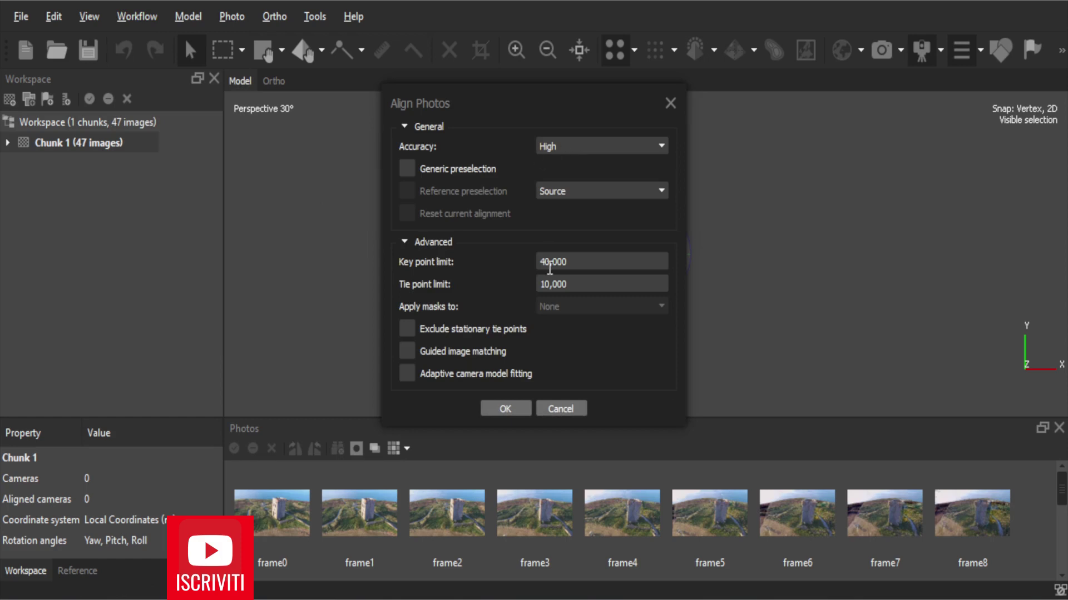
pyautogui.click(549, 286)
pyautogui.press('Delete')
pyautogui.press('Delete')
pyautogui.write('4')
pyautogui.click(494, 407)
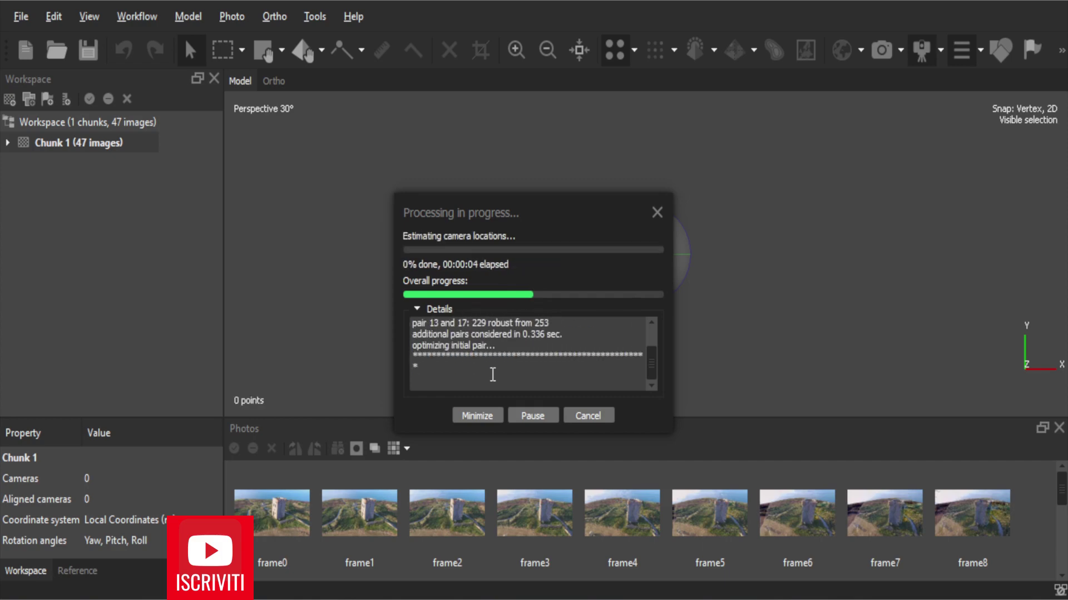
# Orbit the finished 35,084-point tie-point cloud to inspect the tower.
pyautogui.moveTo(561, 267)
pyautogui.mouseDown()
pyautogui.moveTo(665, 269)
pyautogui.moveTo(607, 323)
pyautogui.moveTo(629, 284)
pyautogui.moveTo(648, 289)
pyautogui.moveTo(639, 300)
pyautogui.moveTo(608, 280)
pyautogui.moveTo(659, 282)
pyautogui.moveTo(642, 270)
pyautogui.moveTo(661, 261)
pyautogui.moveTo(644, 261)
pyautogui.moveTo(655, 249)
pyautogui.moveTo(605, 252)
pyautogui.moveTo(642, 257)
pyautogui.mouseUp()
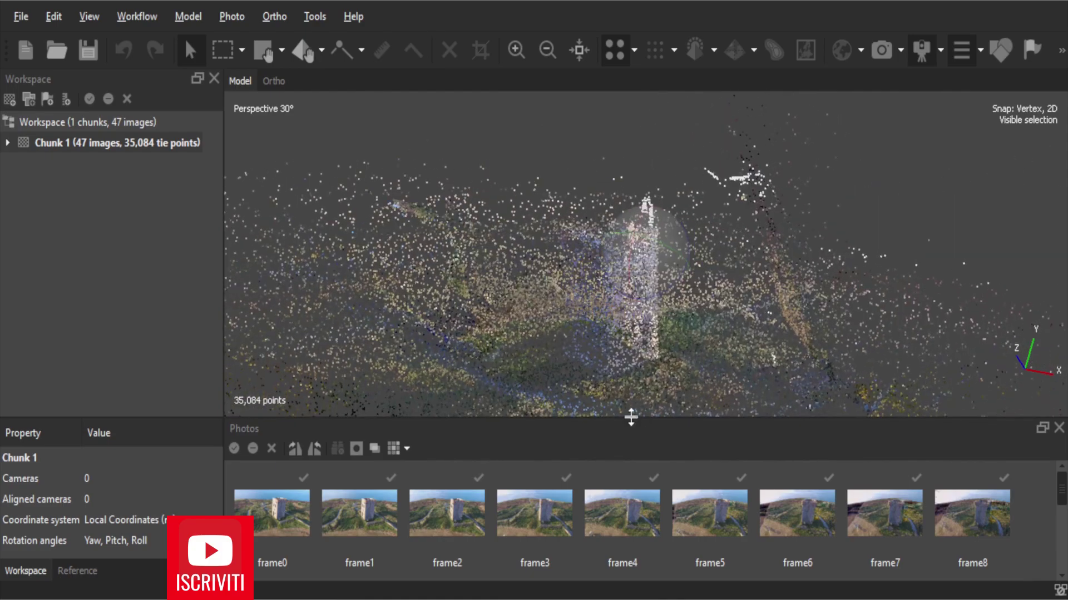
pyautogui.moveTo(625, 342)
pyautogui.mouseDown()
pyautogui.moveTo(648, 290)
pyautogui.moveTo(664, 388)
pyautogui.mouseUp()
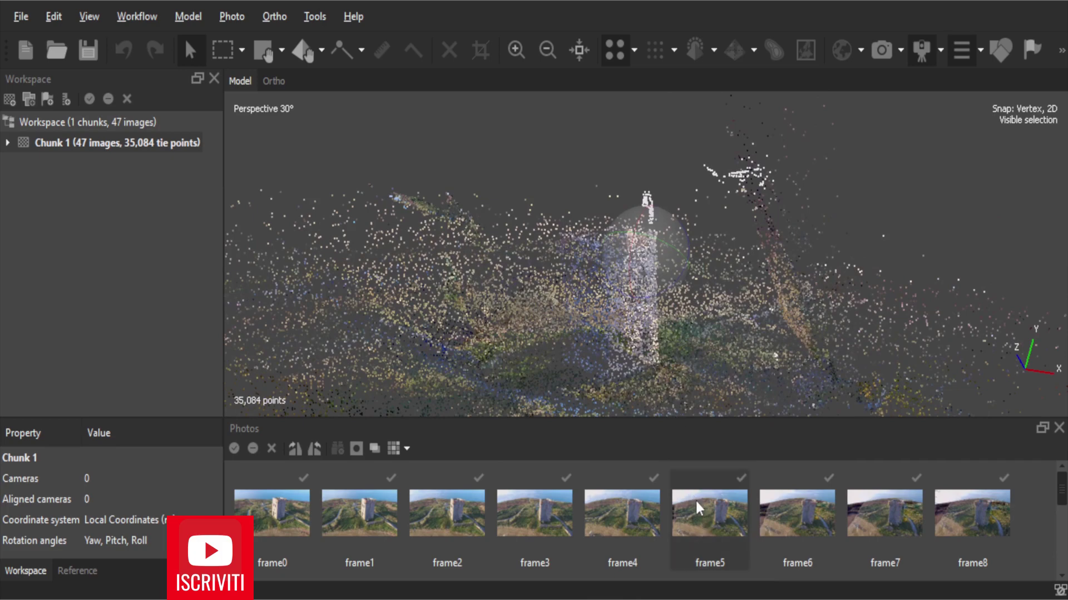
pyautogui.doubleClick(279, 508)
pyautogui.doubleClick(435, 516)
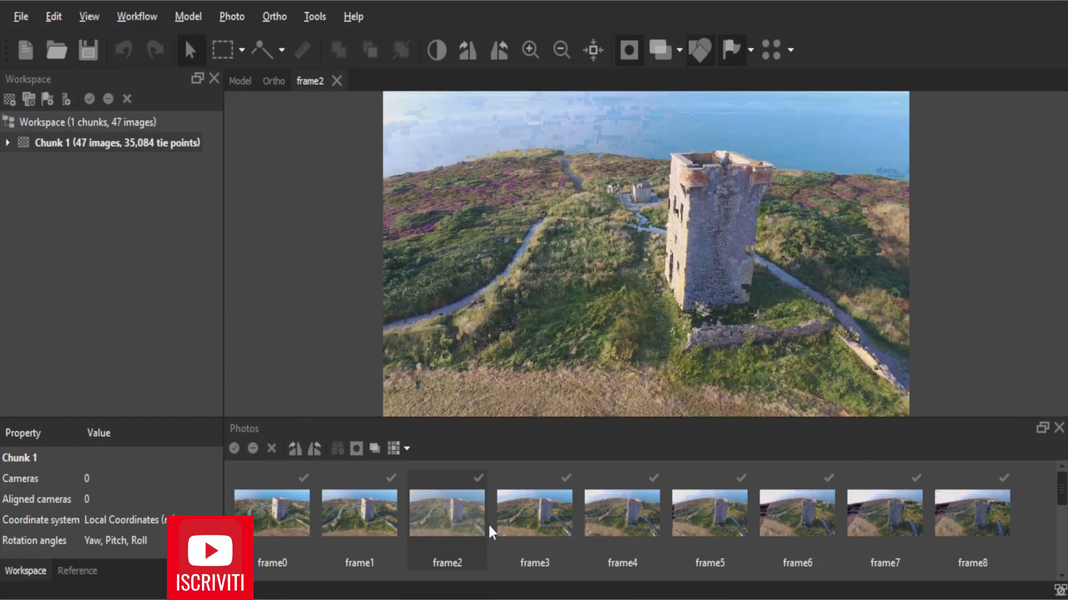
pyautogui.doubleClick(519, 519)
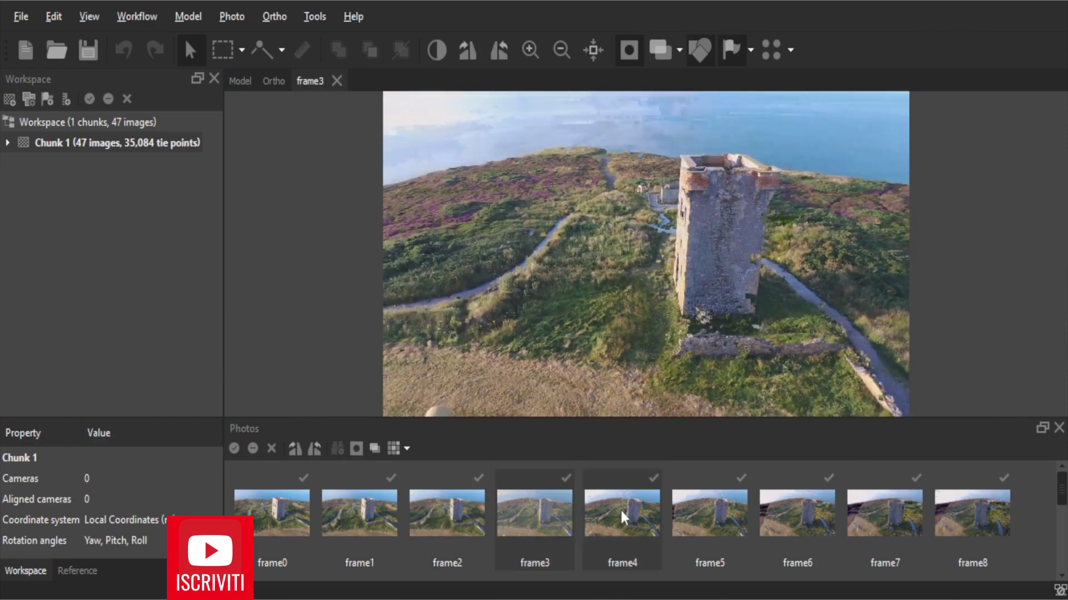
pyautogui.doubleClick(621, 509)
pyautogui.doubleClick(972, 512)
pyautogui.scroll(-2, 971, 512)
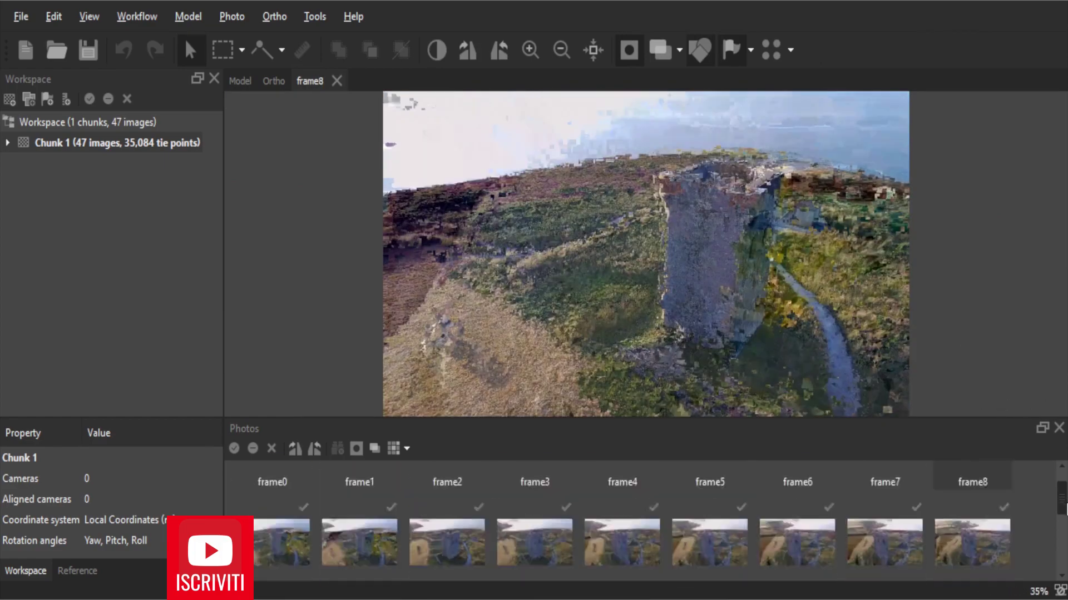
pyautogui.scroll(-5, 352, 518)
pyautogui.doubleClick(352, 518)
pyautogui.scroll(1, 593, 532)
pyautogui.doubleClick(968, 529)
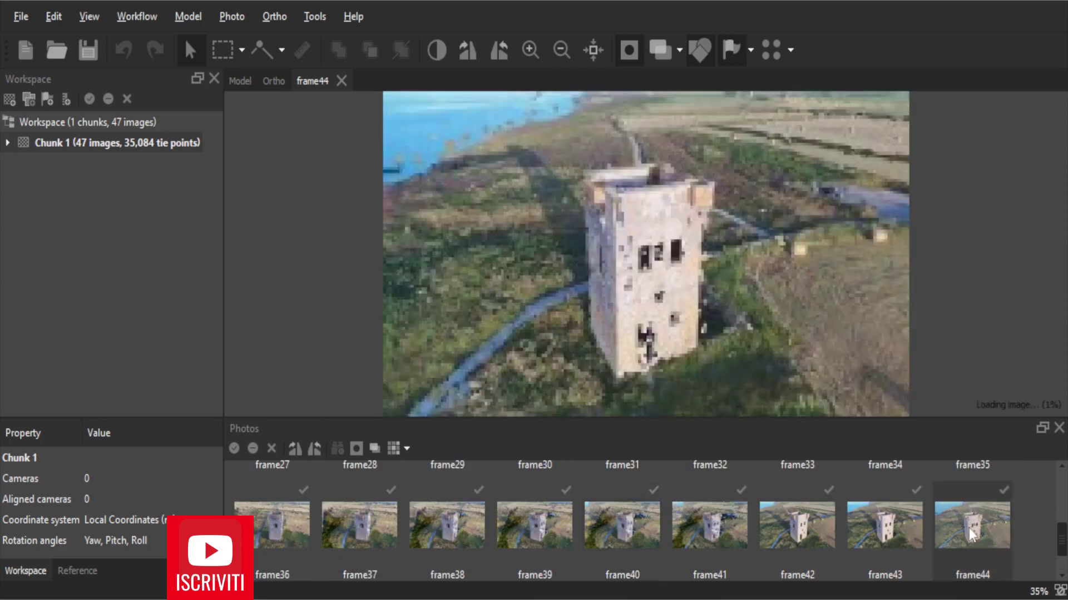
pyautogui.doubleClick(892, 528)
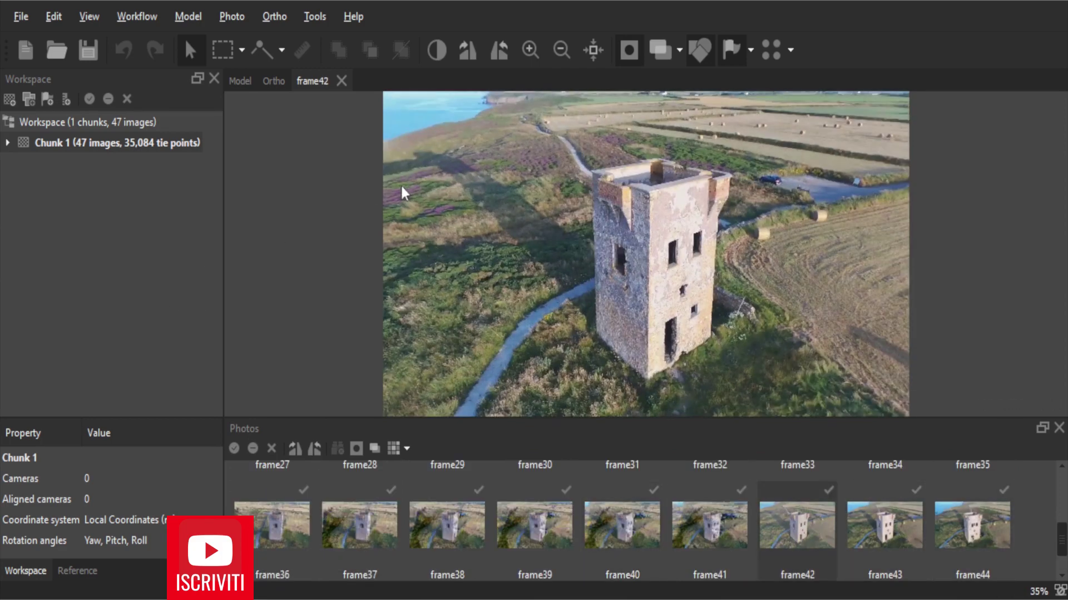
pyautogui.click(342, 80)
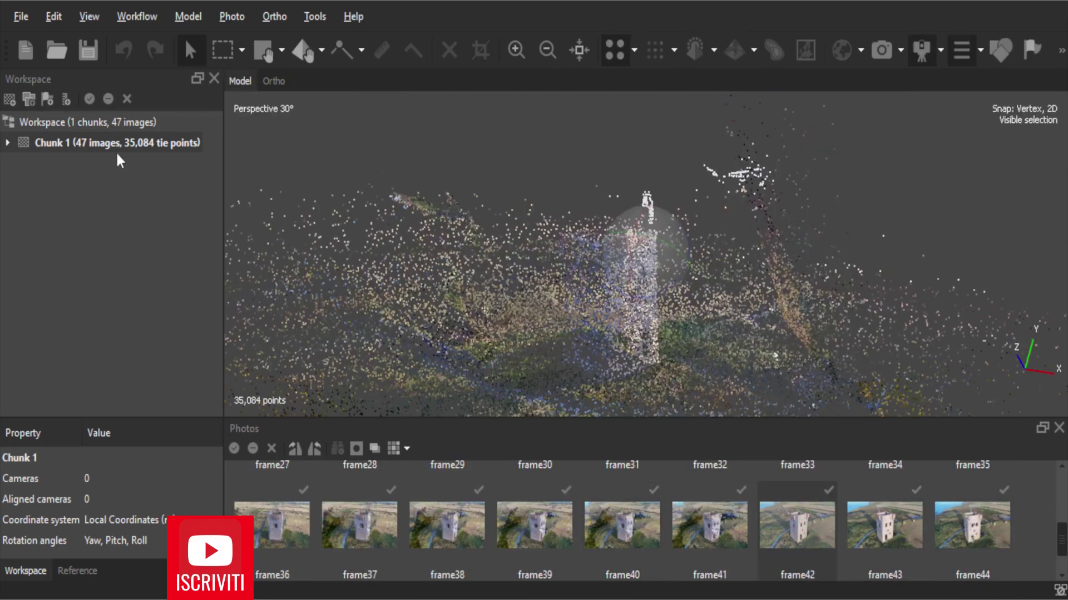
# Remove the aligned chunk and add a fresh empty Chunk 1.
pyautogui.click(127, 99)
pyautogui.click(504, 303)
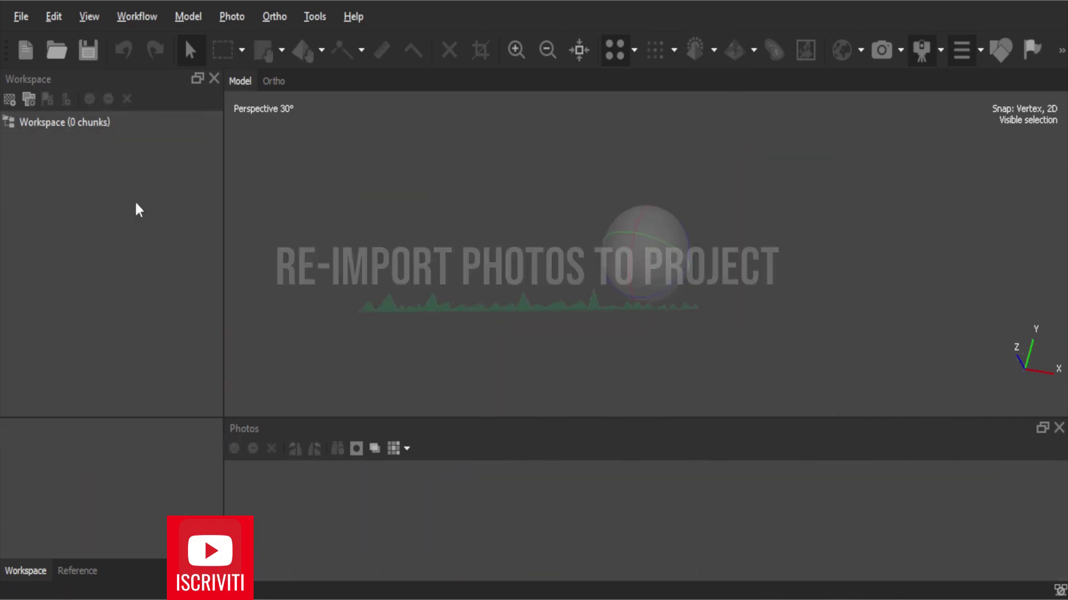
pyautogui.click(9, 99)
pyautogui.click(53, 143)
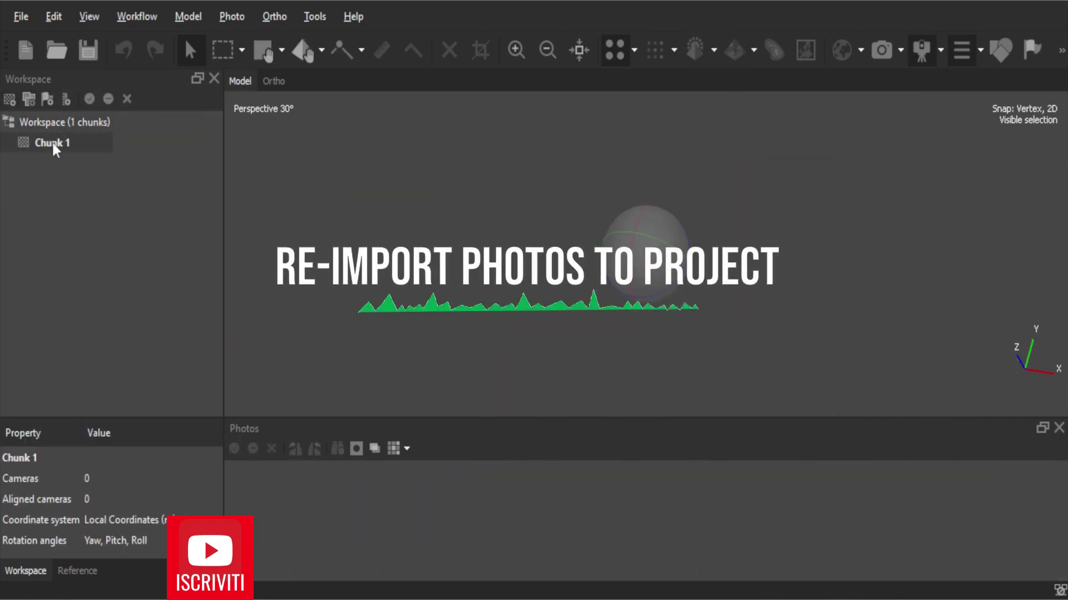
# Load the drone video into the Import Video dialog for Chunk 1.
pyautogui.rightClick(53, 145)
pyautogui.moveTo(89, 251)
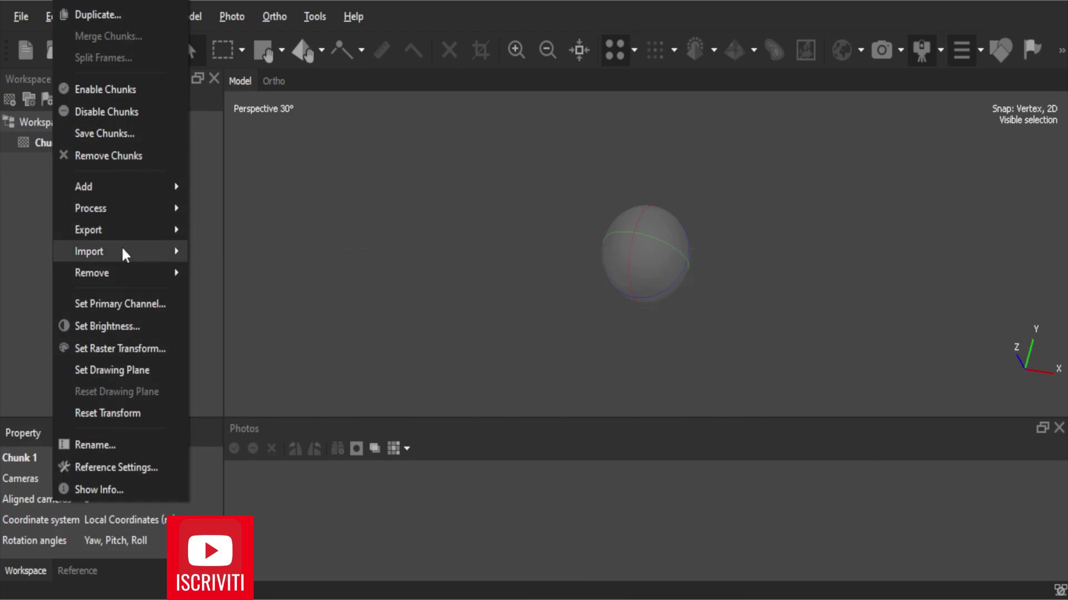
pyautogui.click(259, 526)
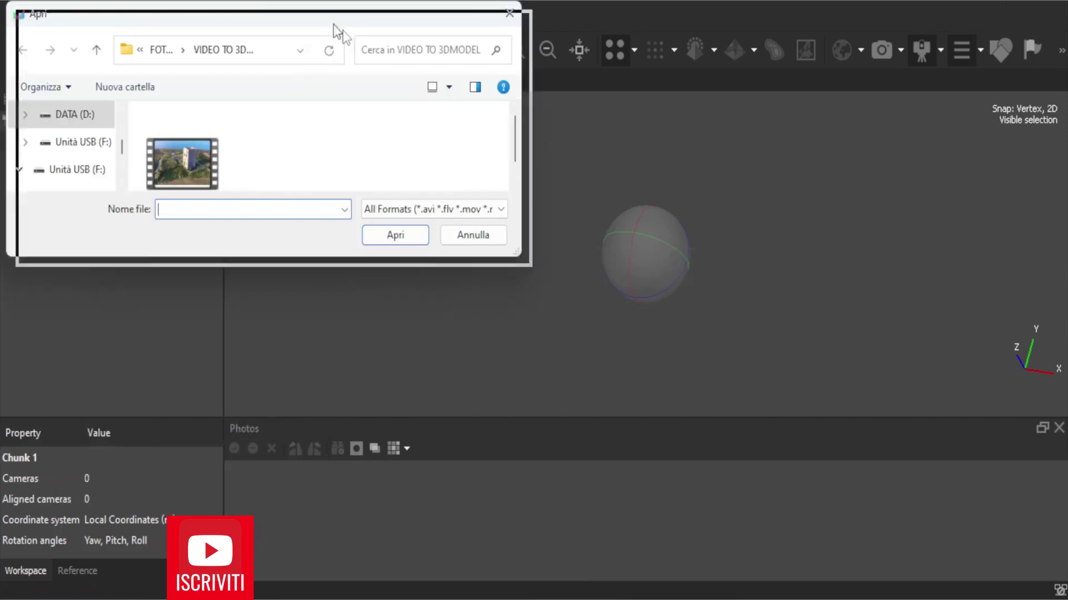
pyautogui.click(351, 246)
pyautogui.doubleClick(350, 228)
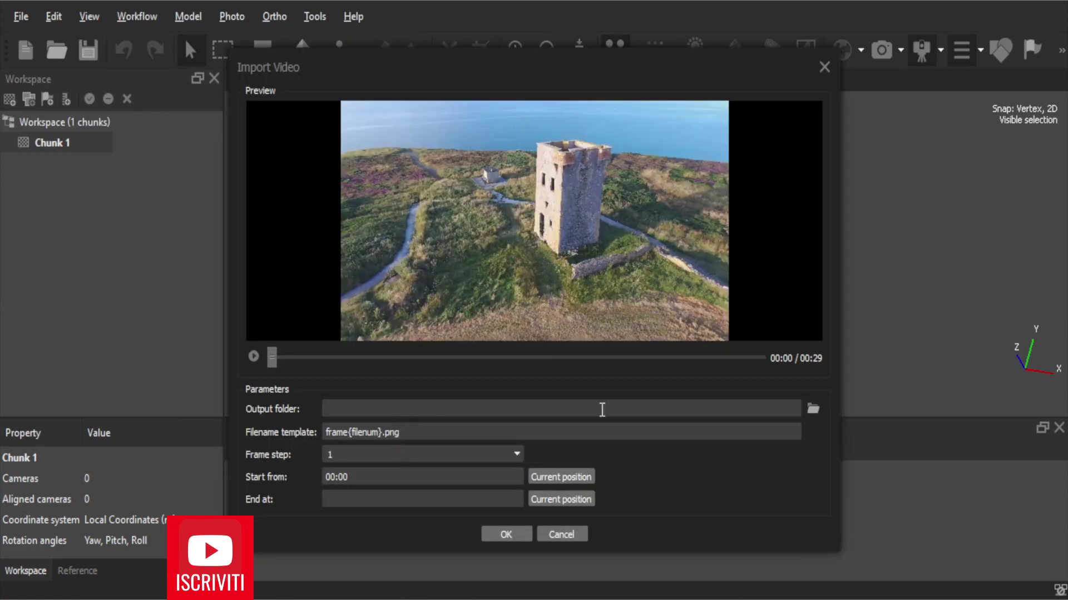
# Set the output folder to JPEGS and choose a Custom frame step.
pyautogui.click(820, 406)
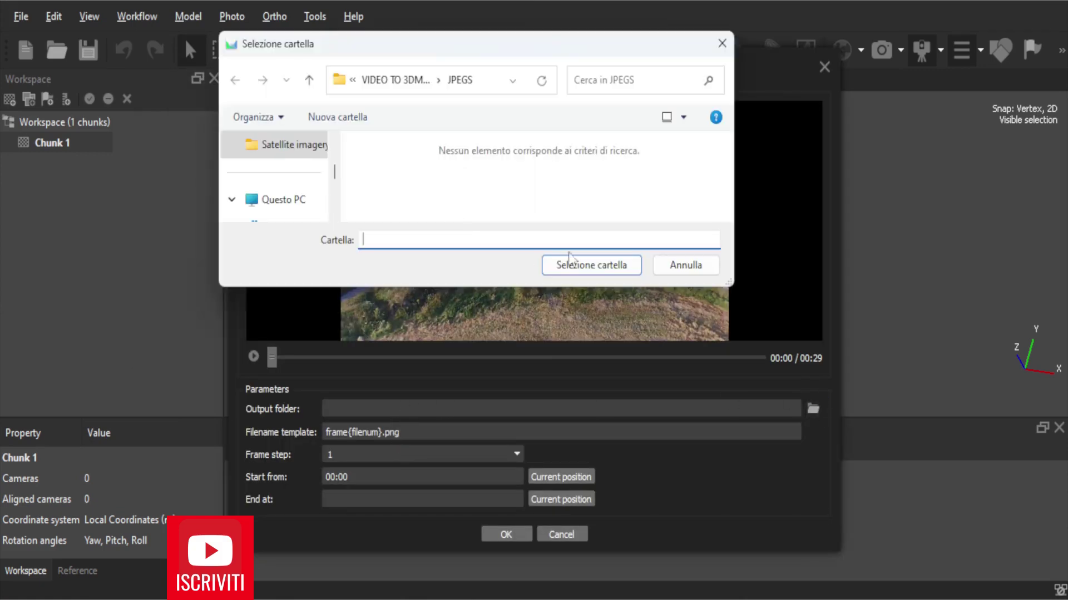
pyautogui.click(596, 265)
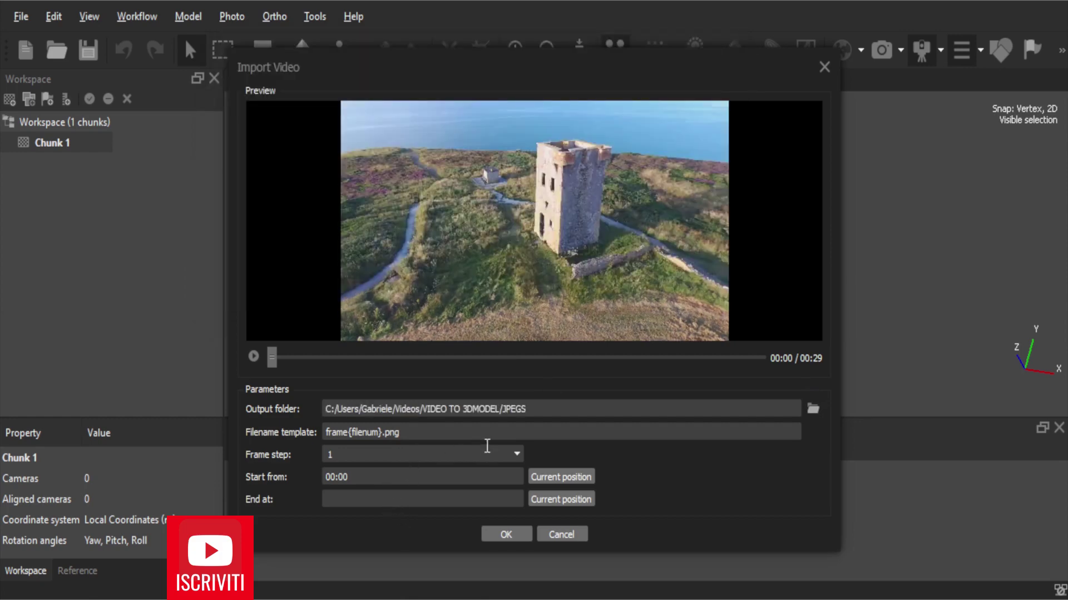
pyautogui.click(516, 455)
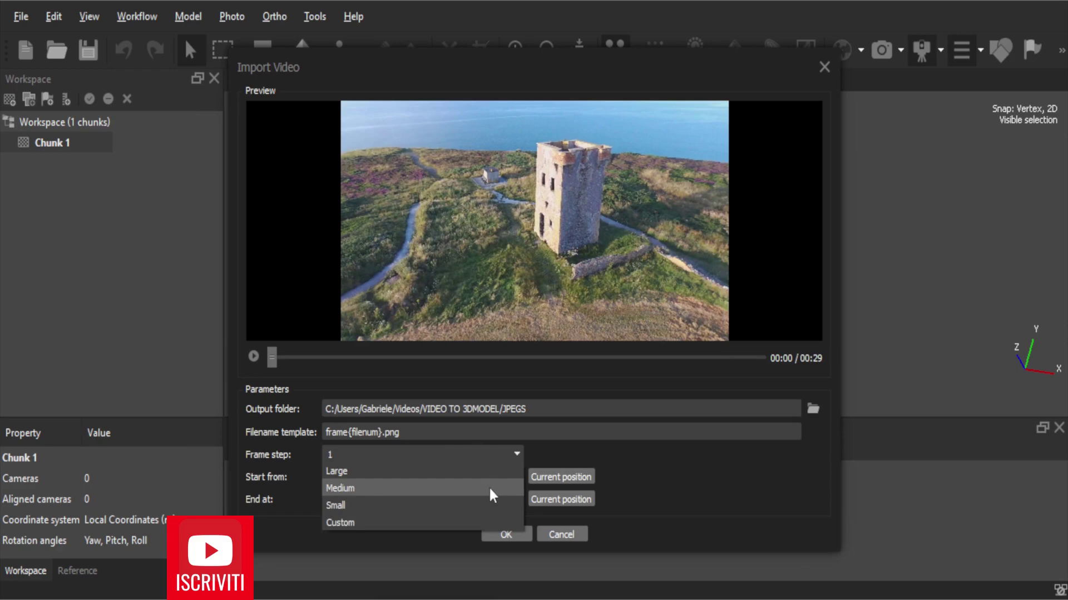
pyautogui.click(459, 519)
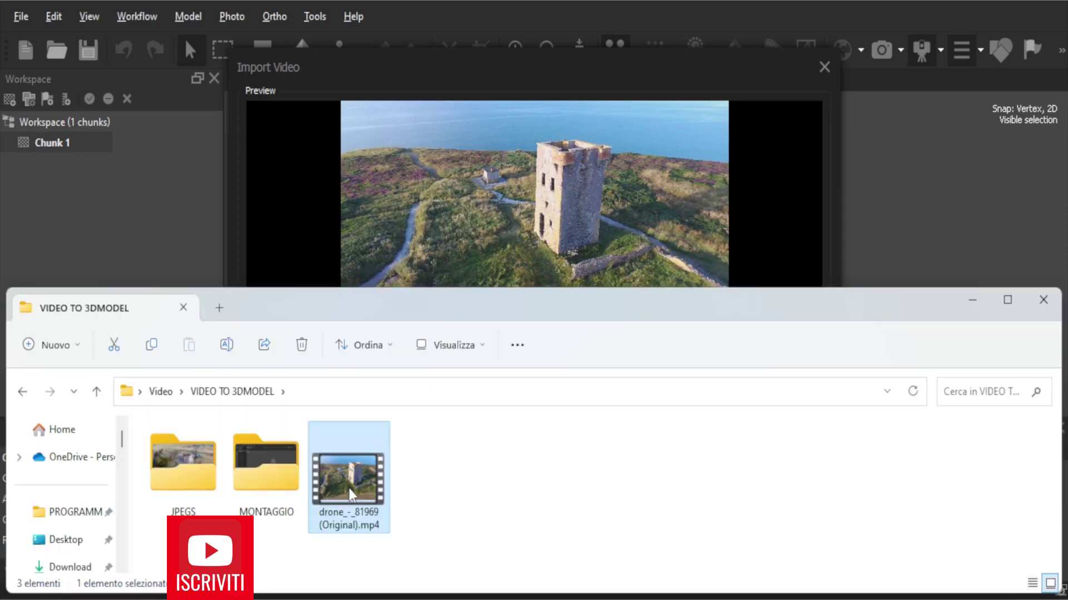
# Check the drone video's properties in File Explorer: 29.97 fps at 1920×1080.
pyautogui.rightClick(349, 488)
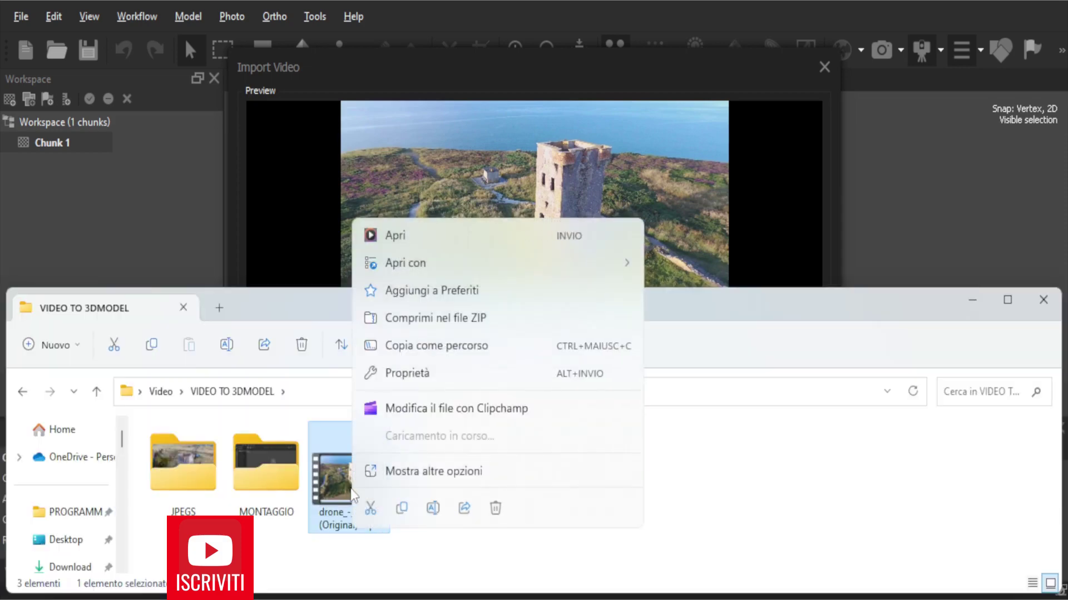
pyautogui.click(429, 468)
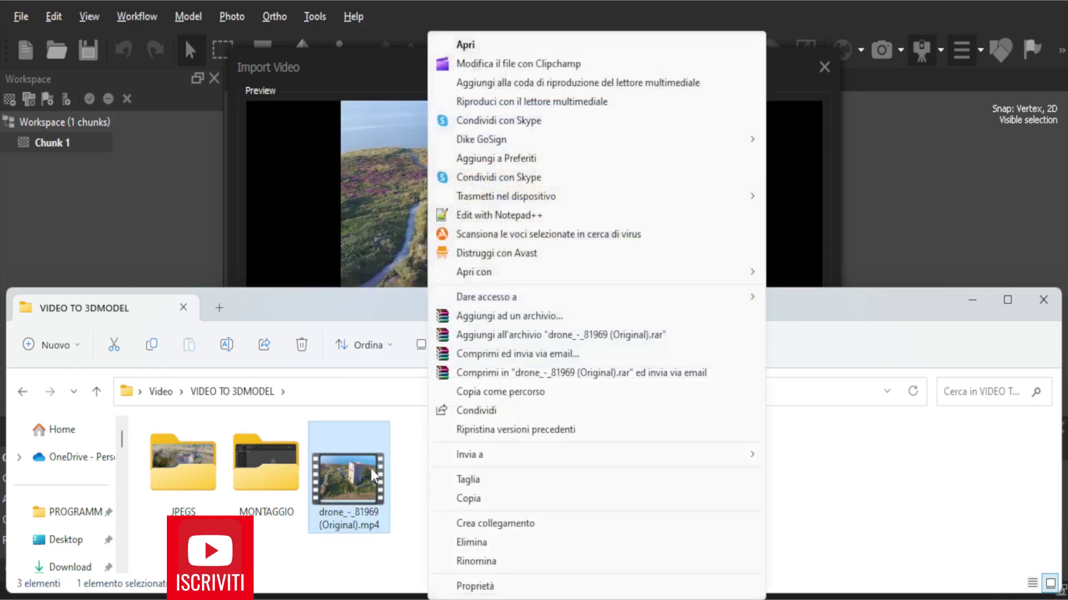
pyautogui.click(461, 582)
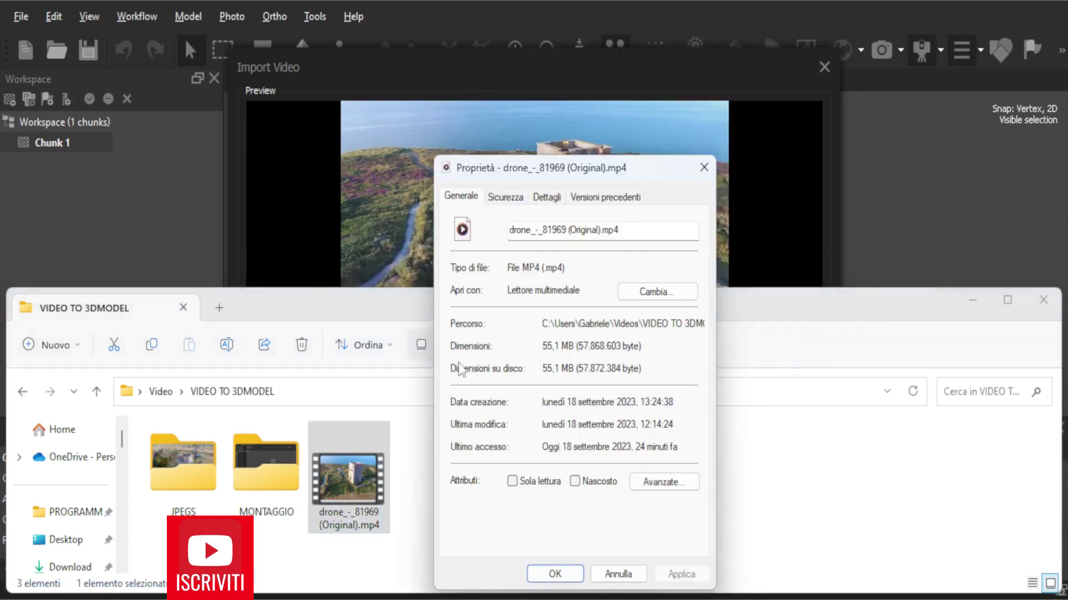
pyautogui.click(548, 198)
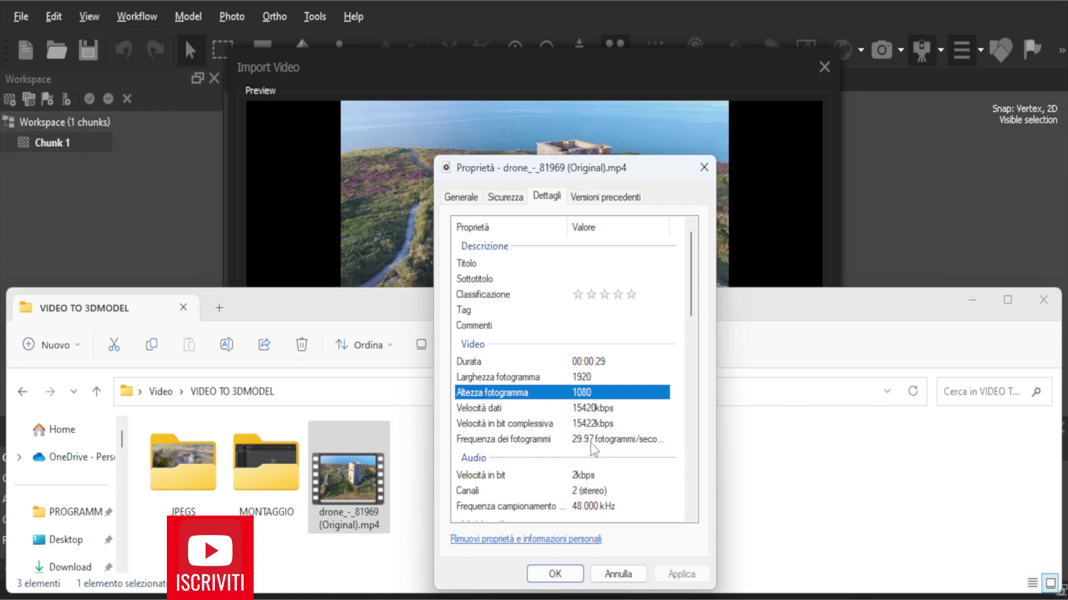
pyautogui.hotkey('alt', 'Tab')
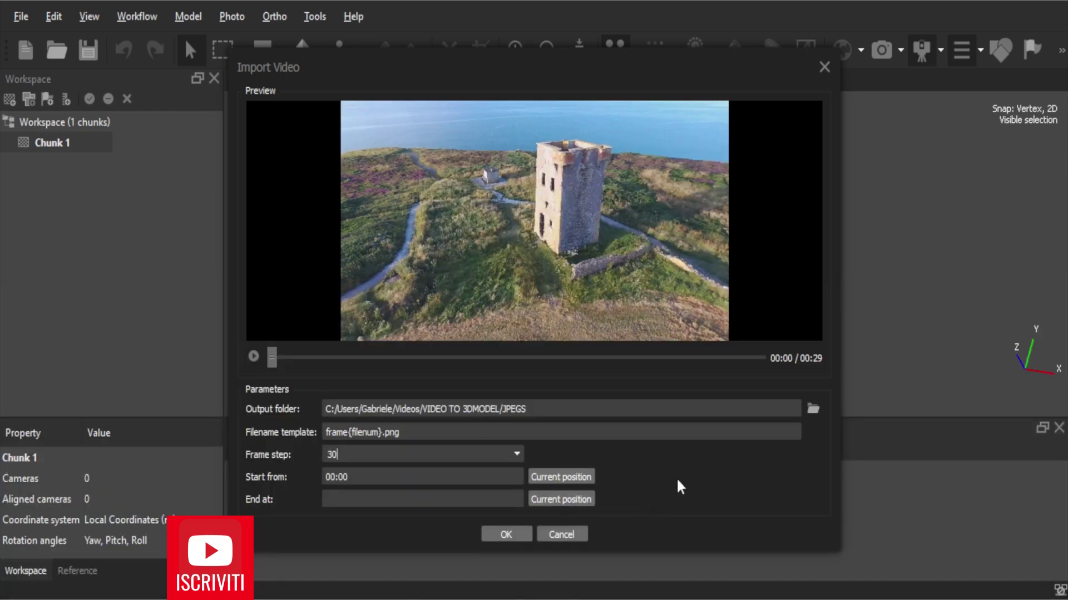
# Import 30 frames into Chunk 1 and preview frames 0 through 8.
pyautogui.click(521, 535)
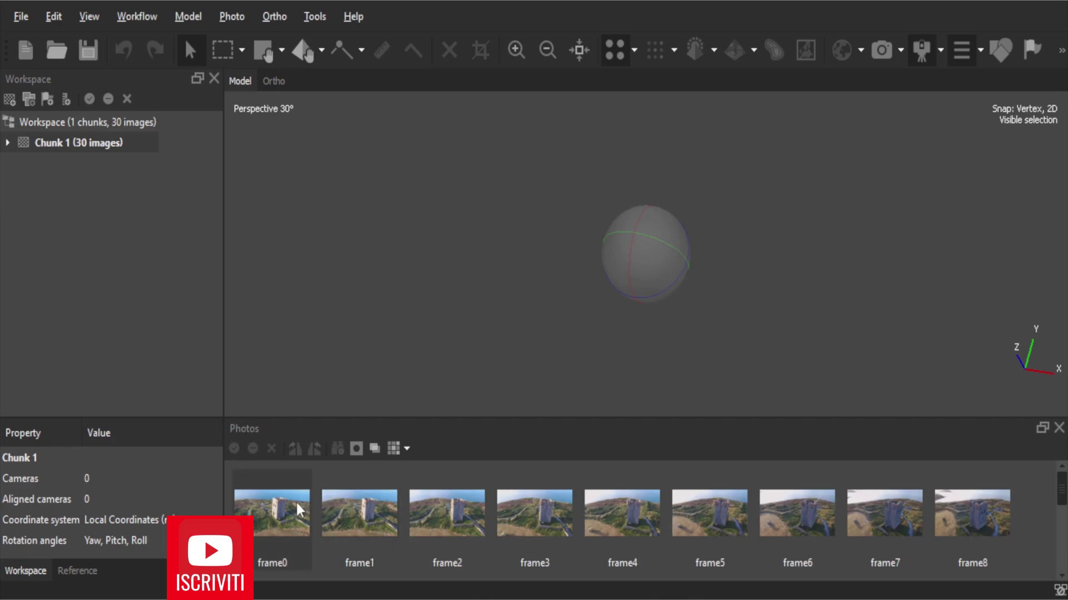
pyautogui.doubleClick(295, 500)
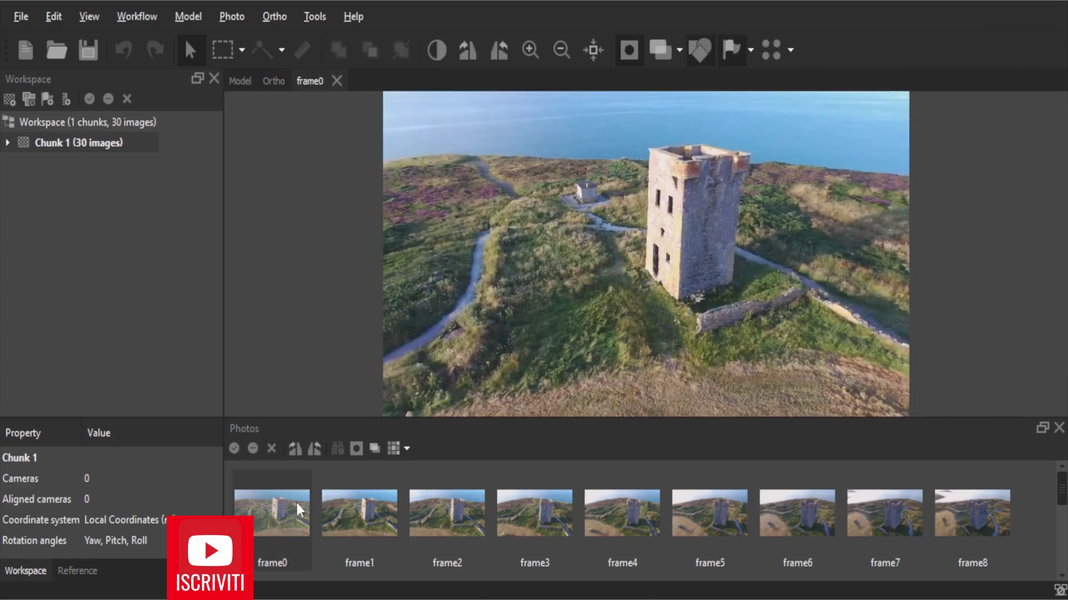
pyautogui.doubleClick(362, 506)
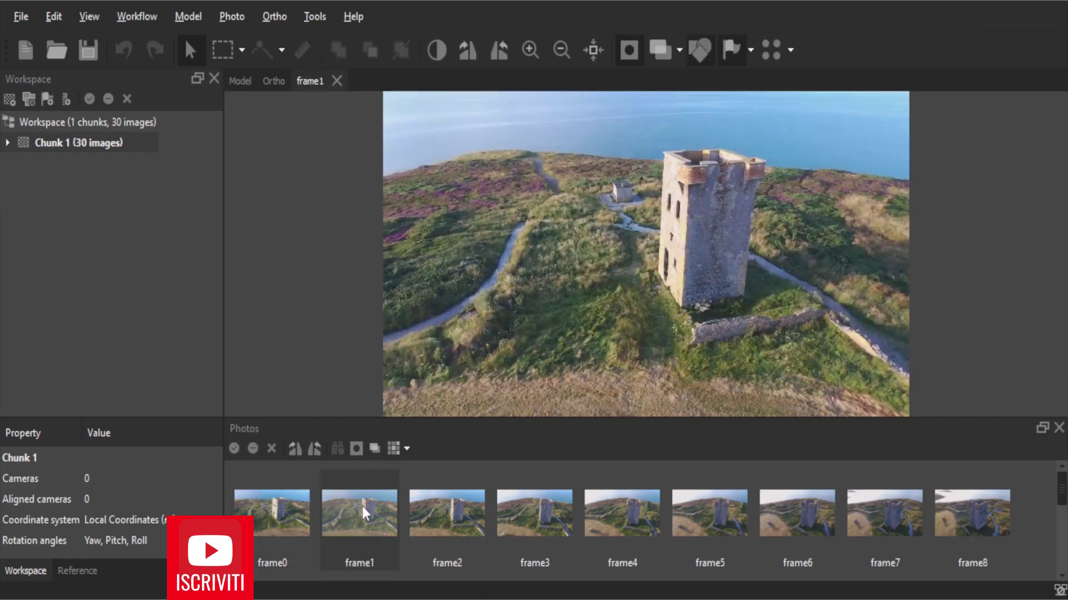
pyautogui.doubleClick(452, 513)
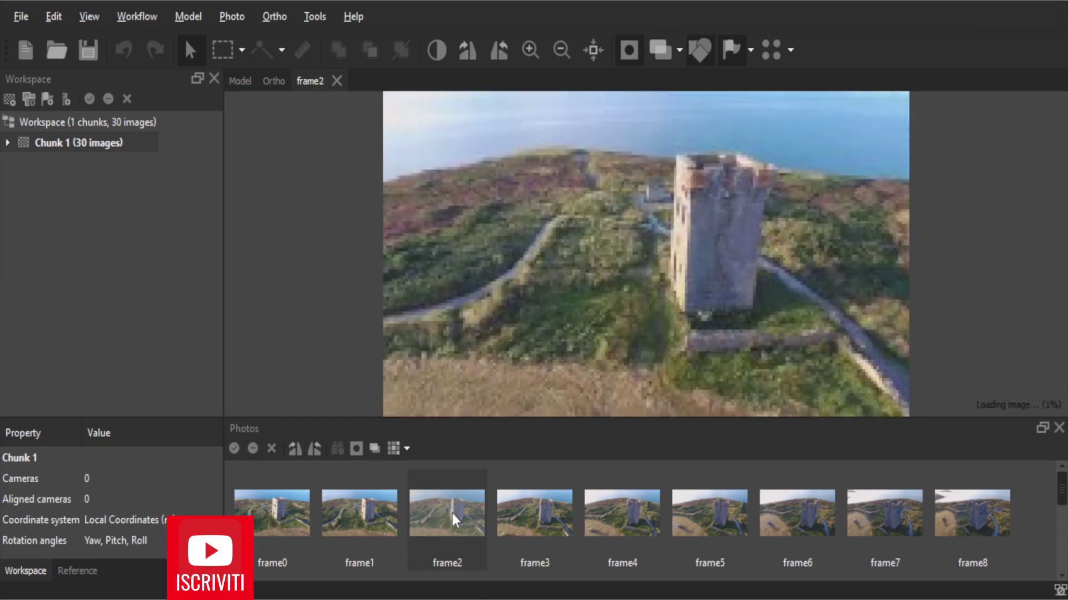
pyautogui.doubleClick(516, 511)
pyautogui.doubleClick(624, 508)
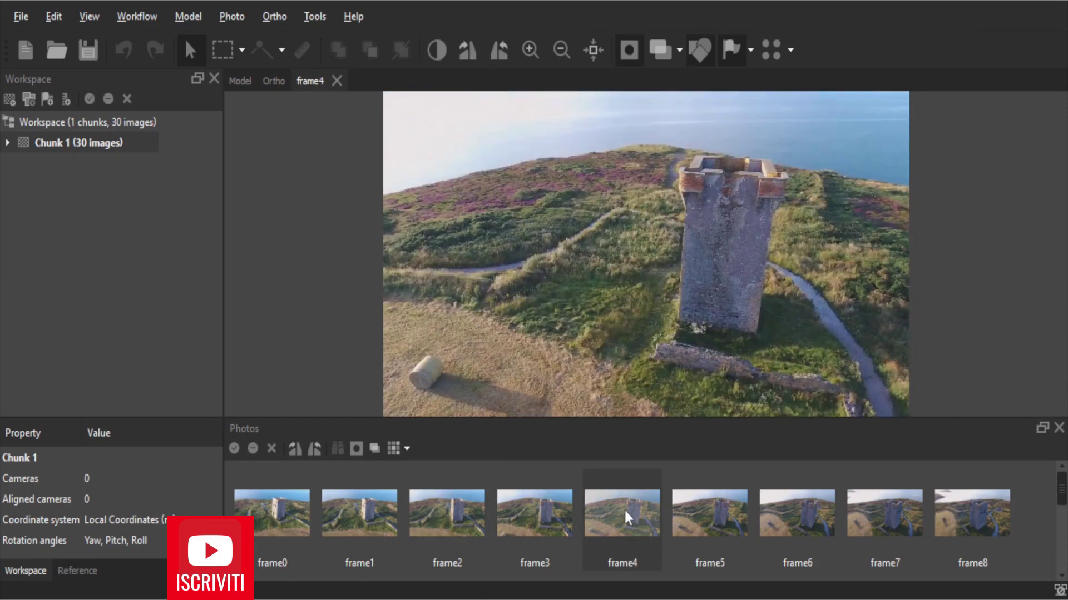
pyautogui.doubleClick(712, 508)
pyautogui.doubleClick(769, 509)
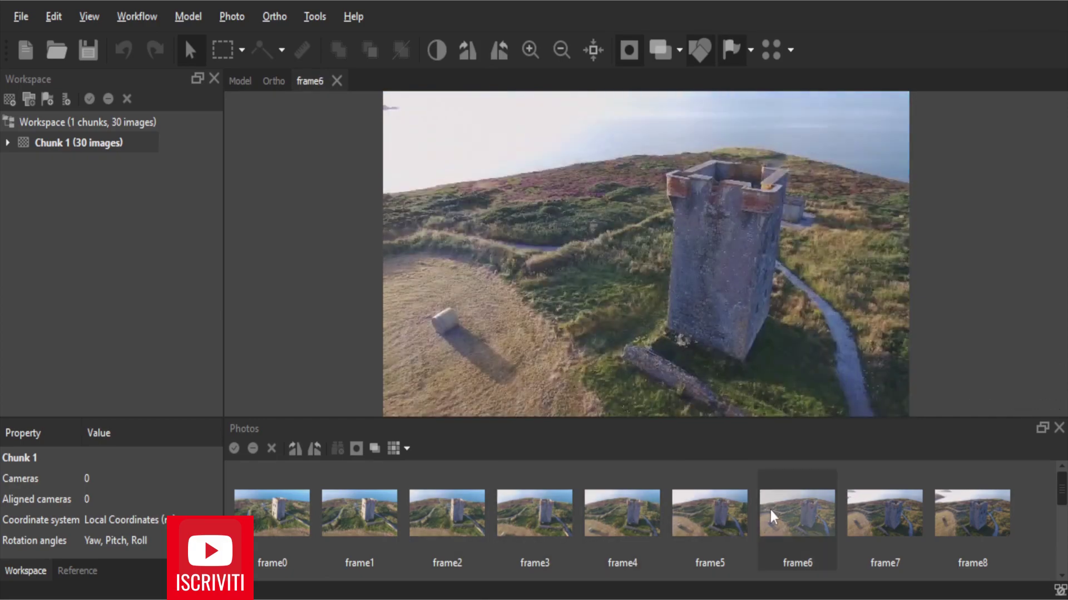
pyautogui.doubleClick(878, 506)
pyautogui.doubleClick(968, 517)
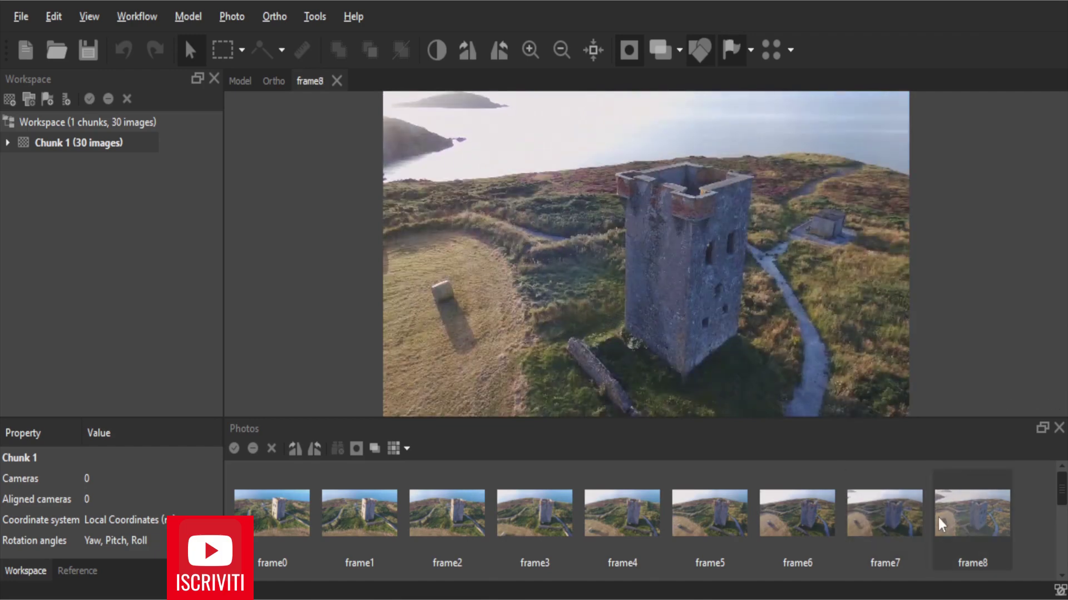
# Preview the later frames, including frame29, frame28 and frames 18–20.
pyautogui.scroll(-1, 937, 517)
pyautogui.scroll(-1, 936, 516)
pyautogui.scroll(-1, 937, 516)
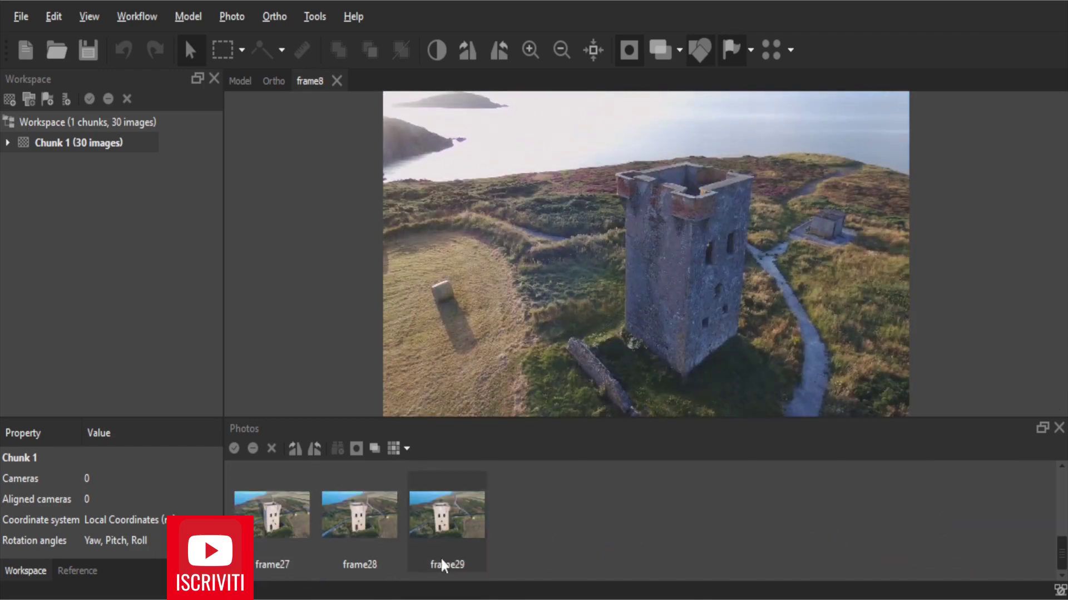
pyautogui.doubleClick(465, 524)
pyautogui.doubleClick(372, 519)
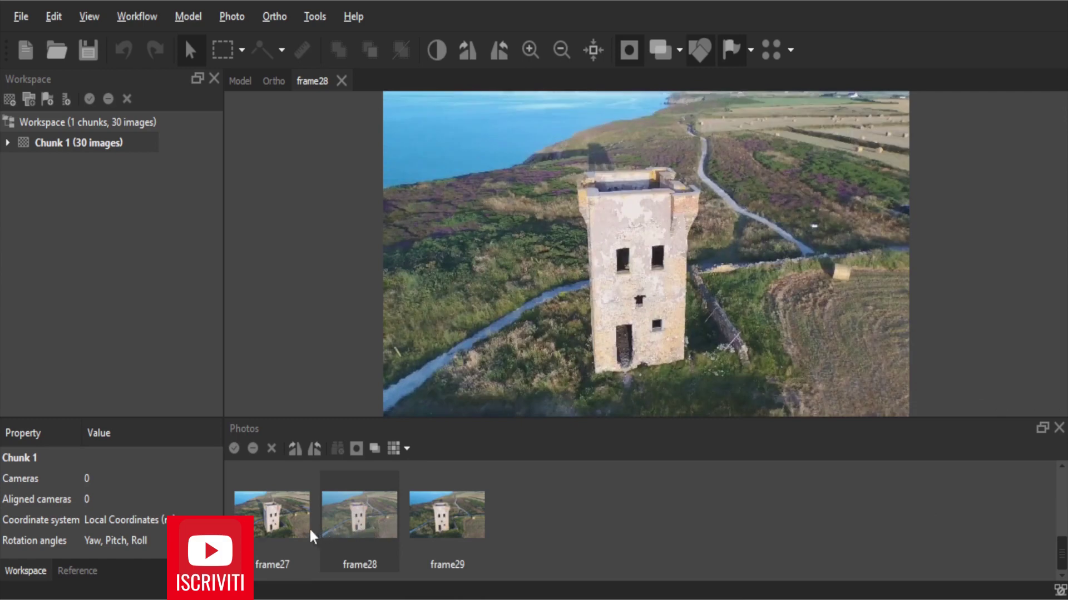
pyautogui.scroll(1, 556, 521)
pyautogui.doubleClick(530, 518)
pyautogui.doubleClick(445, 516)
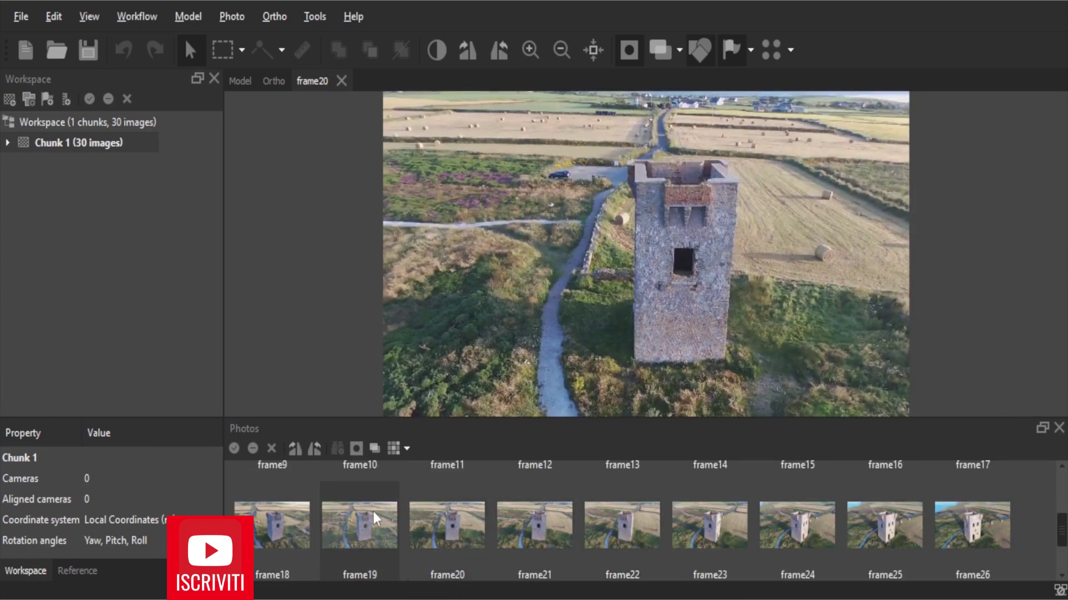
pyautogui.doubleClick(373, 511)
pyautogui.doubleClick(301, 512)
pyautogui.scroll(2, 300, 513)
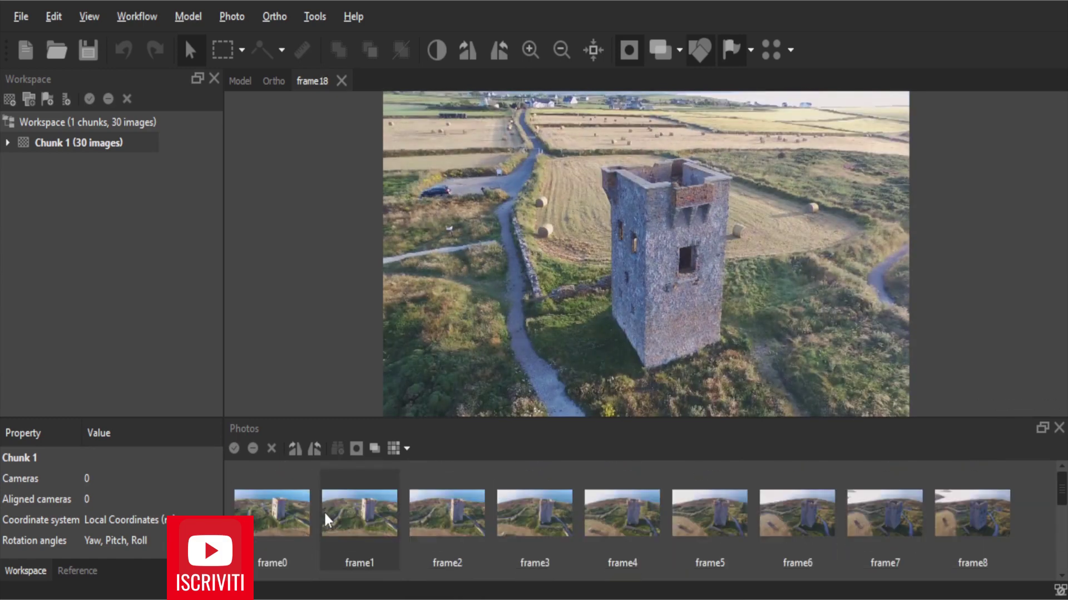
# Align the 30 frames at High accuracy, yielding 36,234 tie points.
pyautogui.click(341, 82)
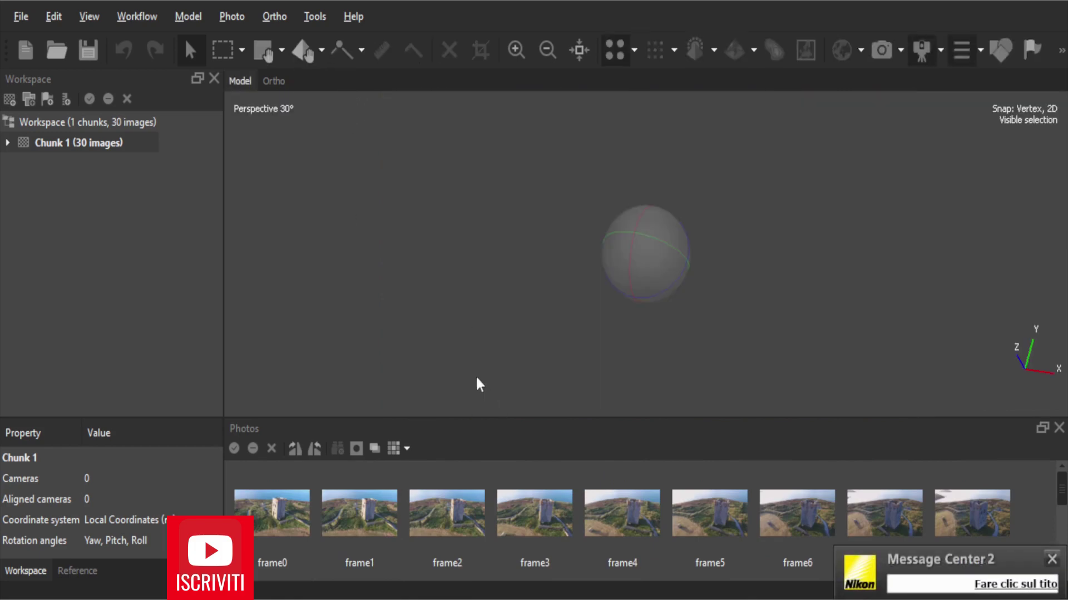
pyautogui.click(1052, 560)
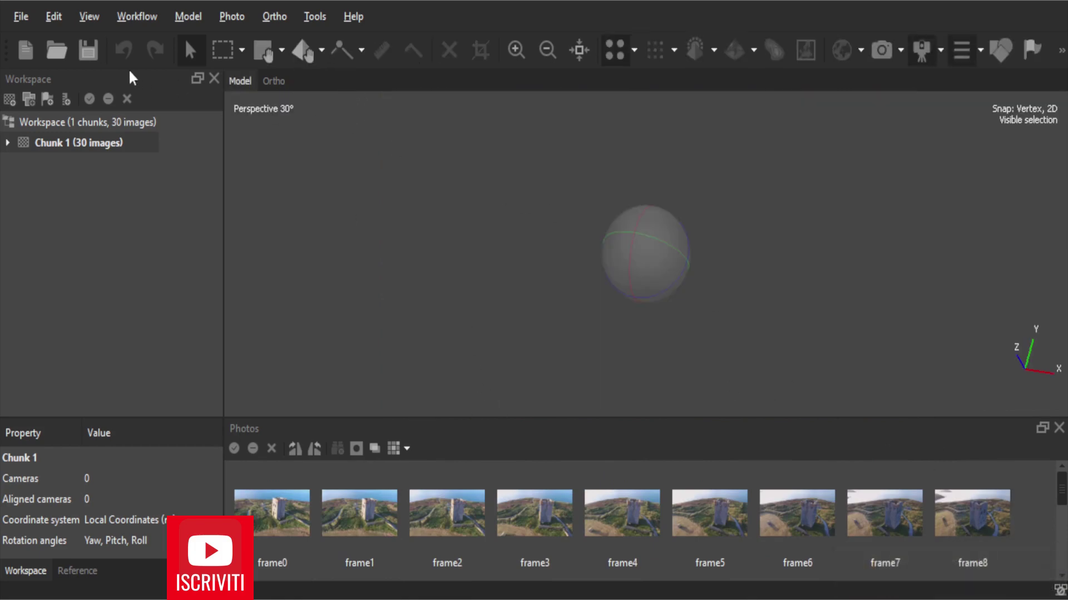
pyautogui.click(145, 16)
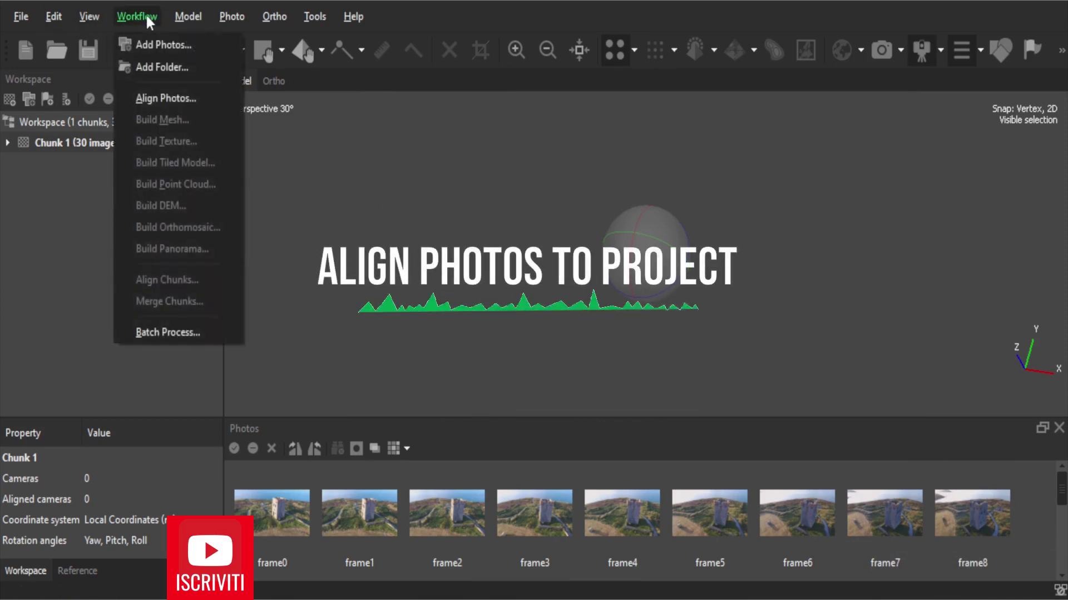
pyautogui.click(199, 103)
pyautogui.click(439, 242)
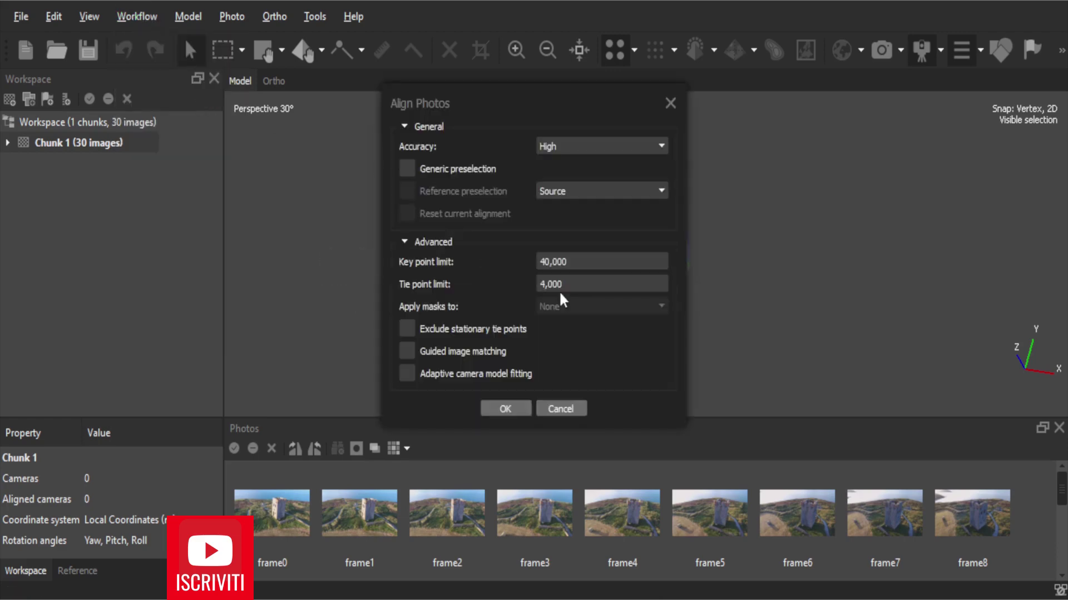
pyautogui.click(507, 410)
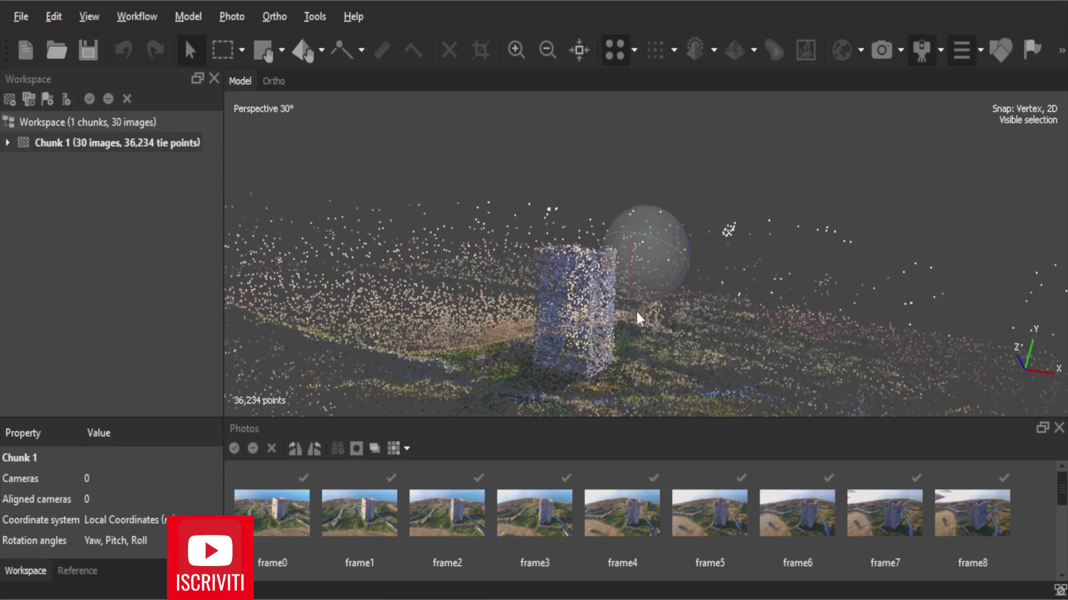
pyautogui.moveTo(621, 265)
pyautogui.mouseDown()
pyautogui.moveTo(689, 275)
pyautogui.moveTo(607, 258)
pyautogui.moveTo(683, 272)
pyautogui.moveTo(639, 275)
pyautogui.moveTo(657, 260)
pyautogui.moveTo(630, 257)
pyautogui.moveTo(672, 259)
pyautogui.moveTo(623, 268)
pyautogui.moveTo(710, 269)
pyautogui.moveTo(651, 278)
pyautogui.moveTo(610, 261)
pyautogui.moveTo(673, 265)
pyautogui.moveTo(598, 260)
pyautogui.mouseUp()
pyautogui.moveTo(696, 268)
pyautogui.mouseDown()
pyautogui.moveTo(629, 251)
pyautogui.moveTo(672, 258)
pyautogui.moveTo(635, 275)
pyautogui.moveTo(666, 266)
pyautogui.mouseUp()
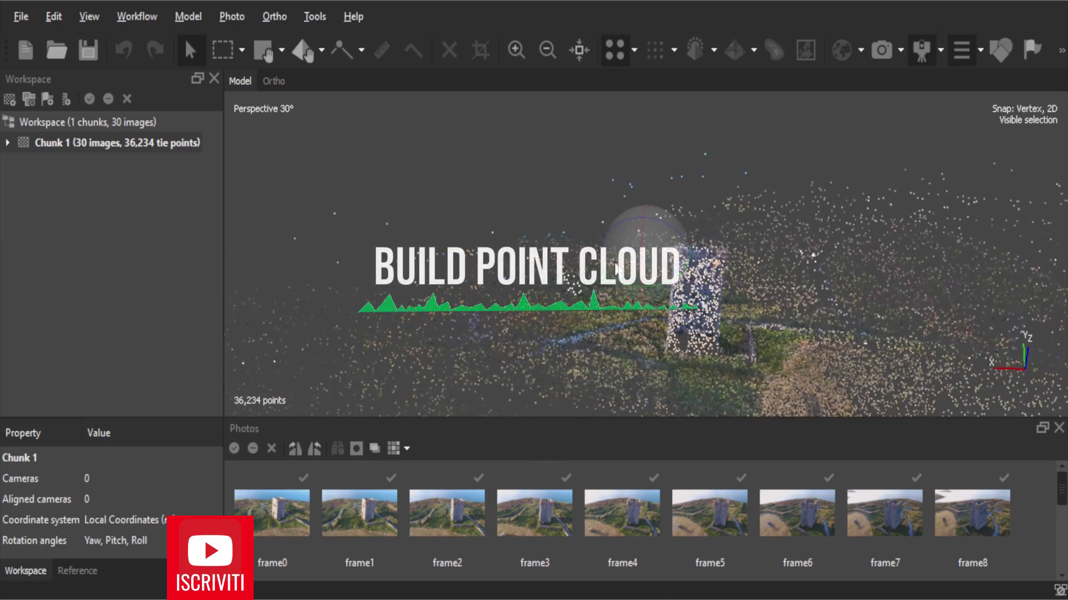
# Build depth maps at High quality, Aggressive filtering, calculating point colours and confidence.
pyautogui.click(146, 25)
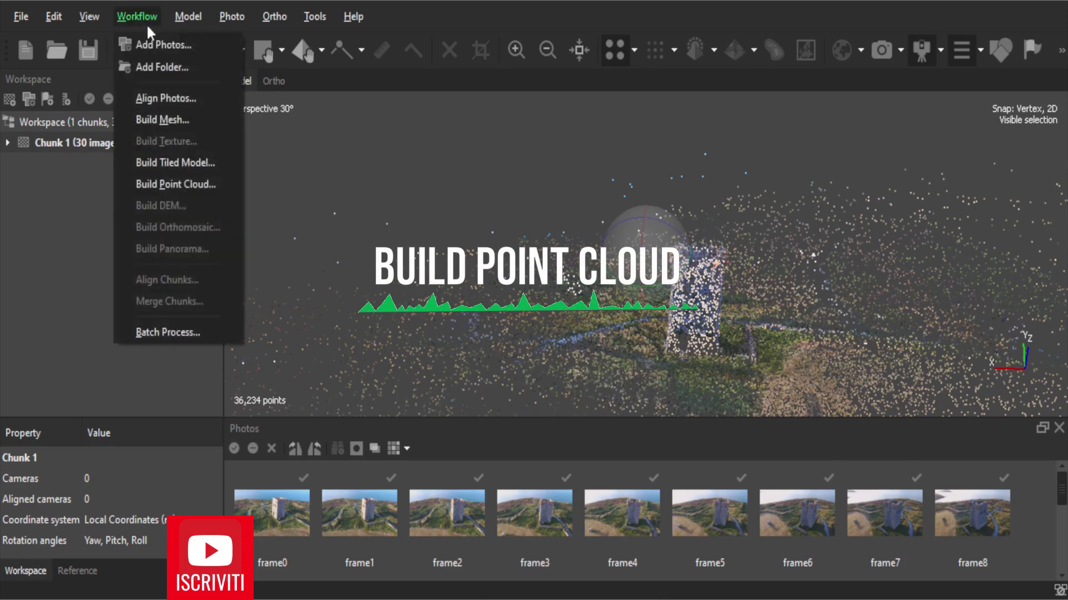
pyautogui.click(189, 185)
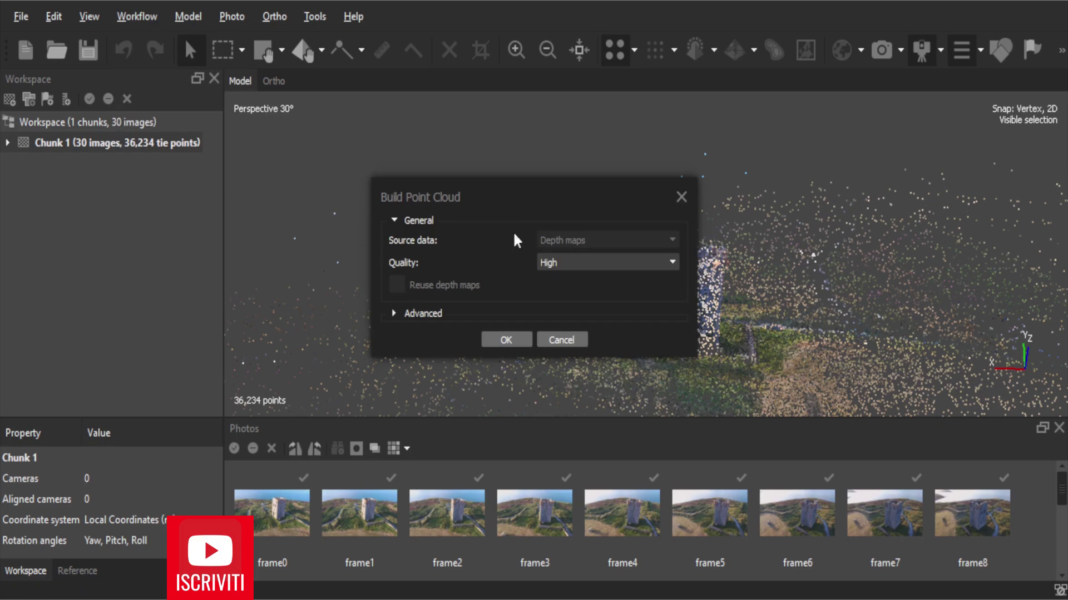
pyautogui.moveTo(512, 196); pyautogui.dragTo(388, 137)
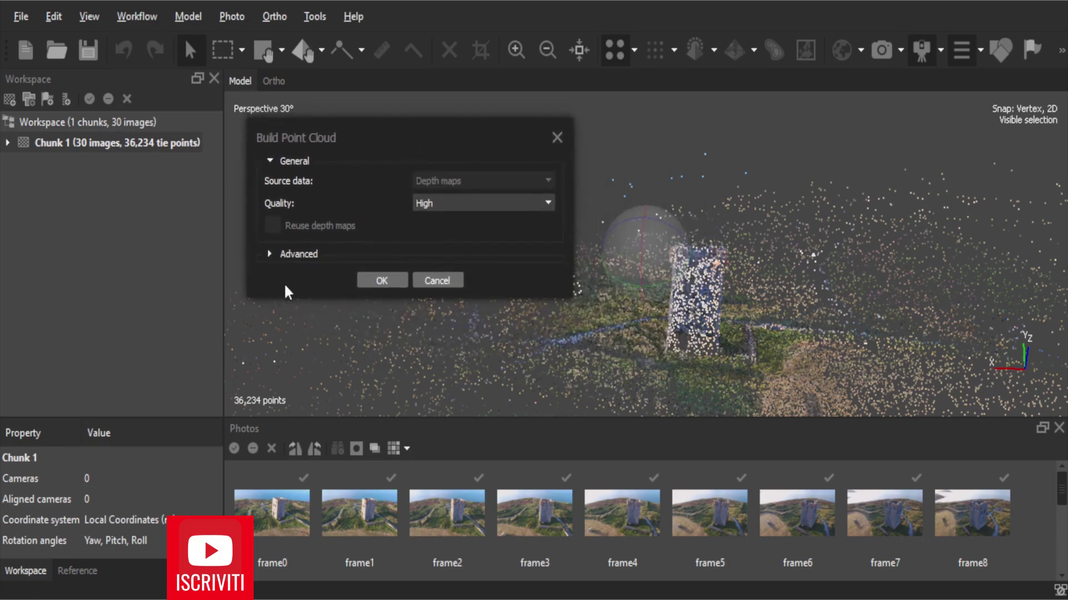
pyautogui.click(270, 254)
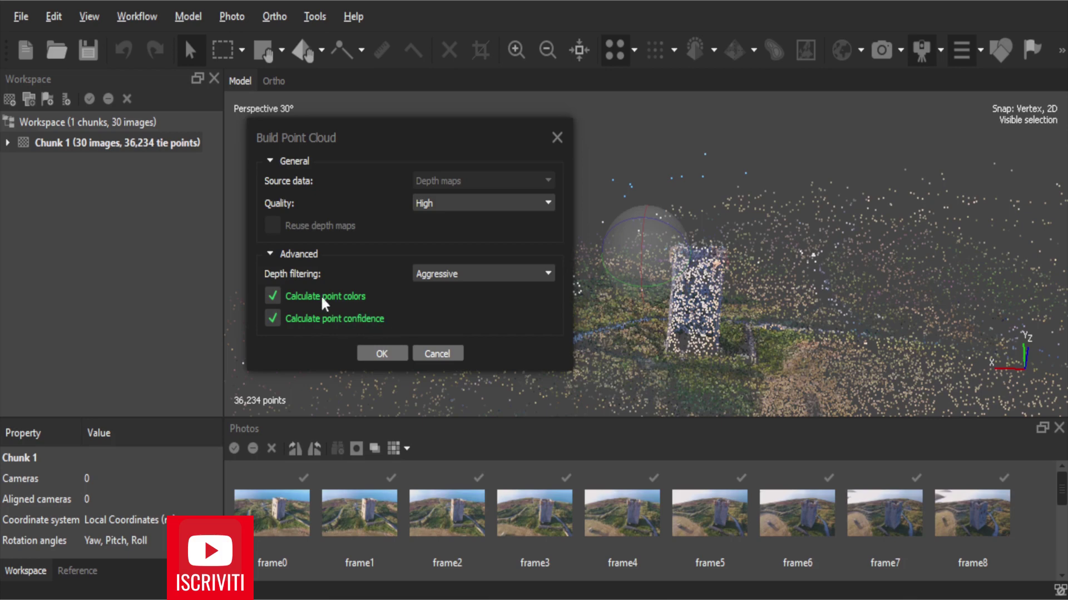
pyautogui.click(396, 354)
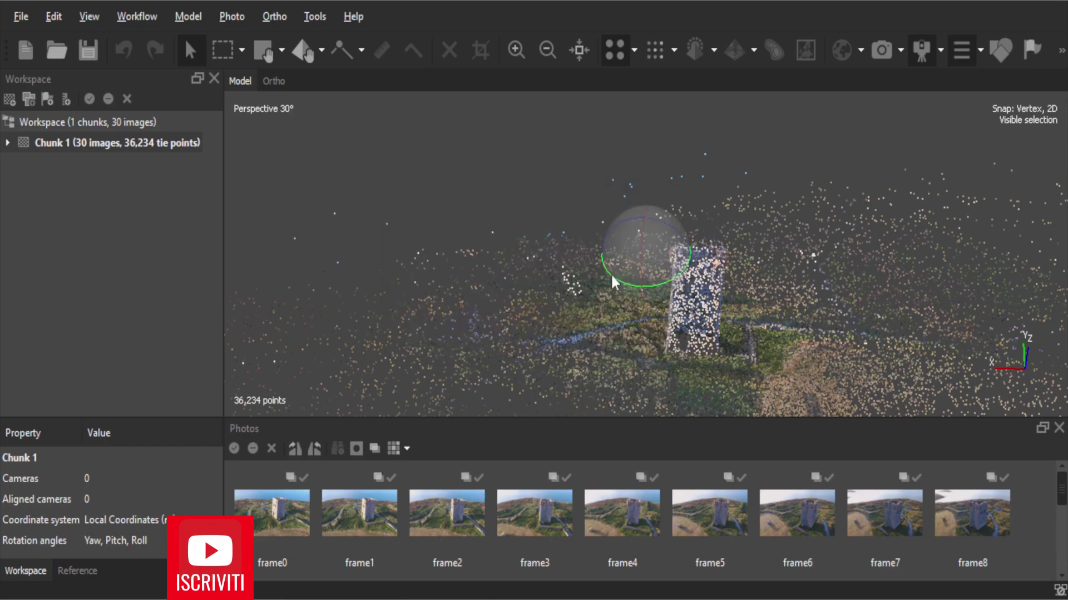
# Show the 2,649,247-point dense cloud in solid shading and orbit until the tower faces forward.
pyautogui.moveTo(611, 273)
pyautogui.mouseDown()
pyautogui.moveTo(623, 279)
pyautogui.moveTo(643, 266)
pyautogui.mouseUp()
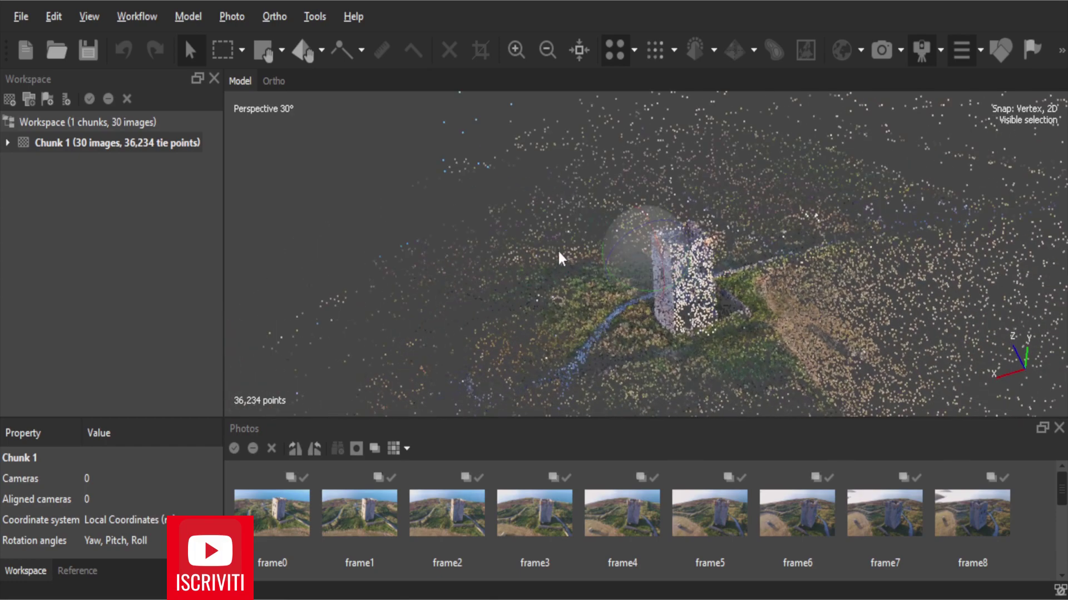
pyautogui.click(655, 51)
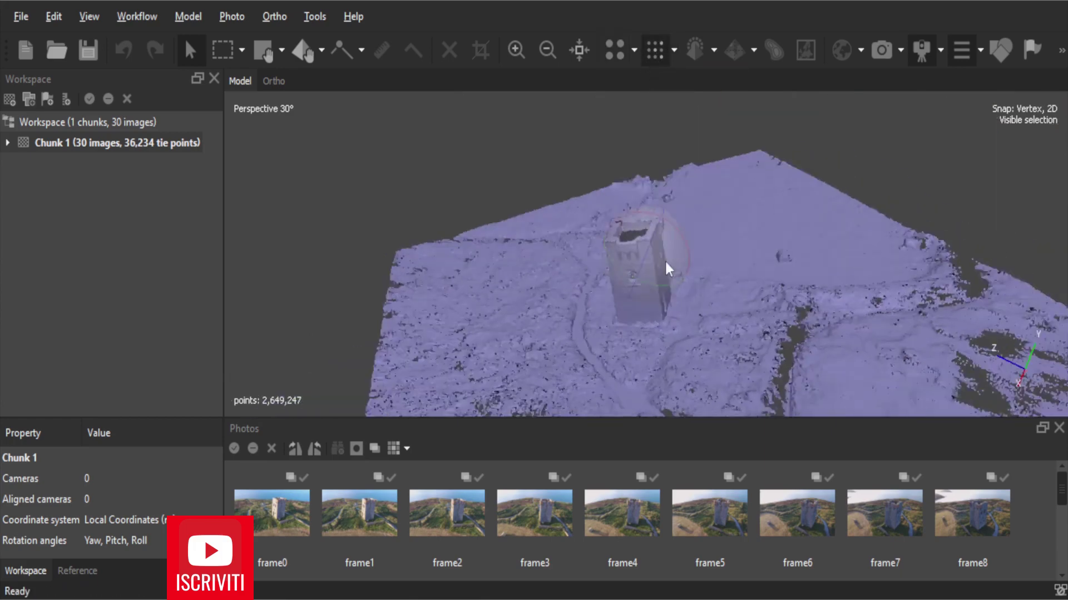
pyautogui.moveTo(665, 259); pyautogui.dragTo(678, 252)
pyautogui.moveTo(622, 303)
pyautogui.mouseDown()
pyautogui.moveTo(623, 282)
pyautogui.moveTo(657, 277)
pyautogui.moveTo(642, 265)
pyautogui.moveTo(674, 256)
pyautogui.moveTo(605, 295)
pyautogui.moveTo(639, 245)
pyautogui.moveTo(630, 226)
pyautogui.moveTo(588, 259)
pyautogui.moveTo(646, 257)
pyautogui.moveTo(646, 243)
pyautogui.moveTo(634, 278)
pyautogui.moveTo(679, 257)
pyautogui.mouseUp()
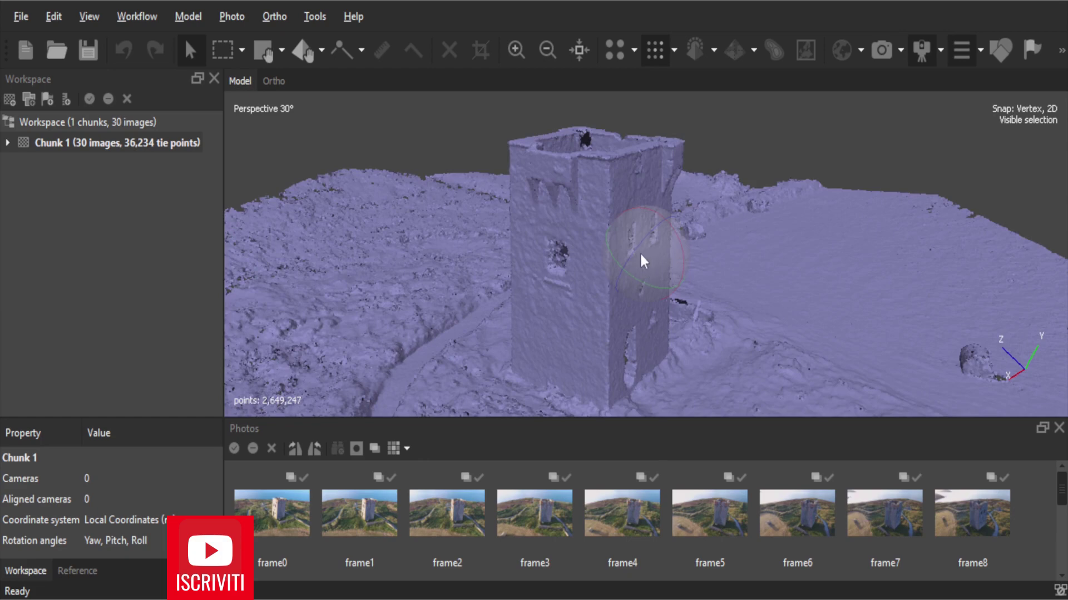
# Switch to Point Cloud - Colors and orbit until the tower stands upright with its left face visible.
pyautogui.click(675, 50)
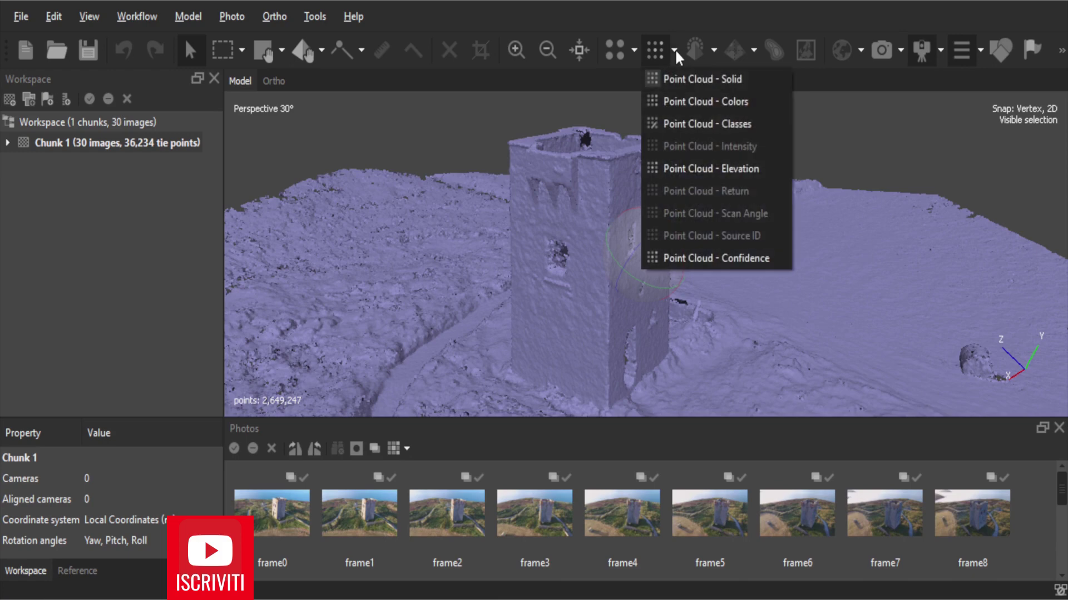
pyautogui.click(677, 103)
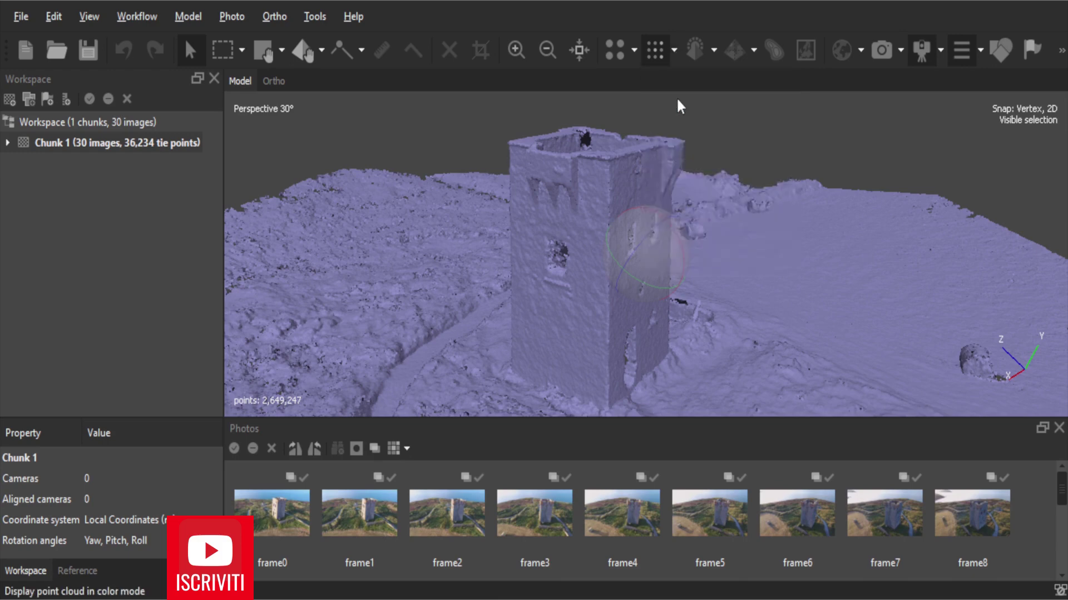
pyautogui.moveTo(668, 238)
pyautogui.mouseDown()
pyautogui.moveTo(637, 256)
pyautogui.moveTo(679, 252)
pyautogui.moveTo(636, 271)
pyautogui.moveTo(658, 281)
pyautogui.mouseUp()
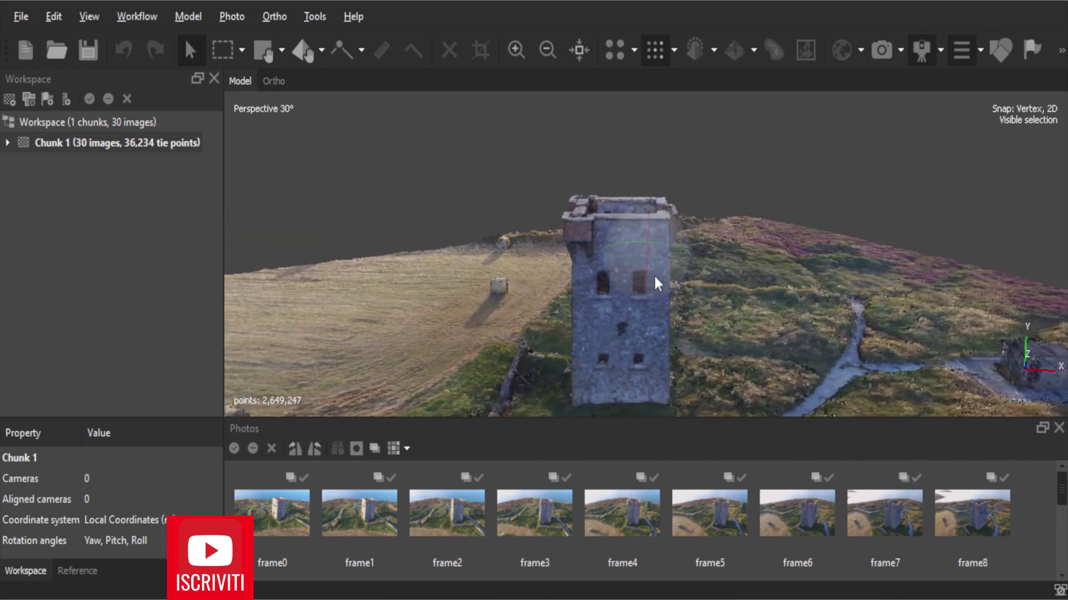
pyautogui.moveTo(639, 345)
pyautogui.mouseDown()
pyautogui.moveTo(627, 295)
pyautogui.moveTo(668, 265)
pyautogui.moveTo(651, 265)
pyautogui.mouseUp()
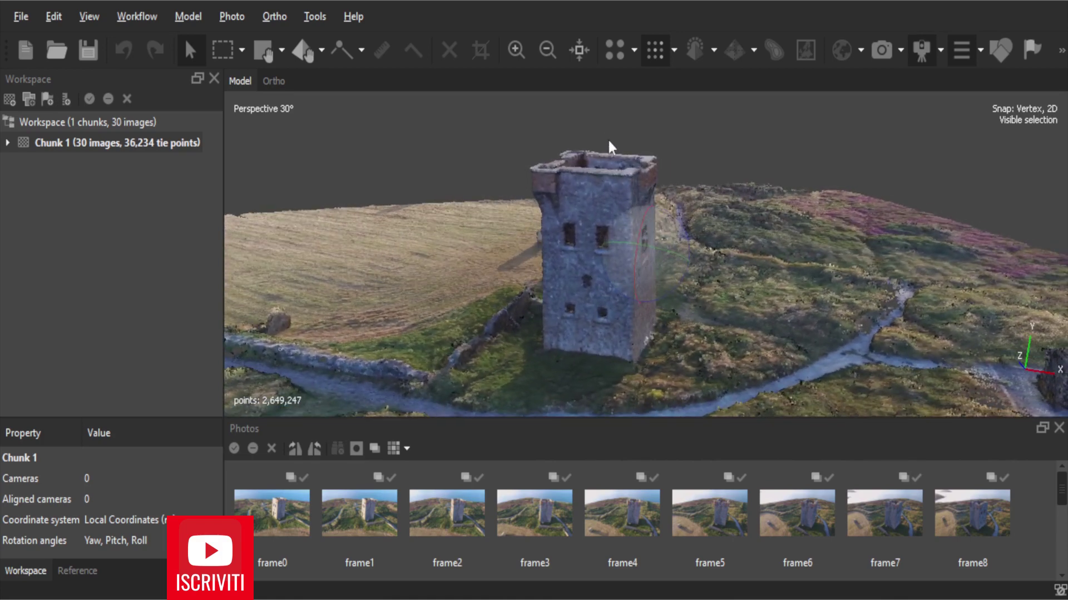
pyautogui.moveTo(604, 233)
pyautogui.mouseDown()
pyautogui.moveTo(619, 255)
pyautogui.moveTo(648, 258)
pyautogui.moveTo(606, 261)
pyautogui.moveTo(614, 239)
pyautogui.mouseUp()
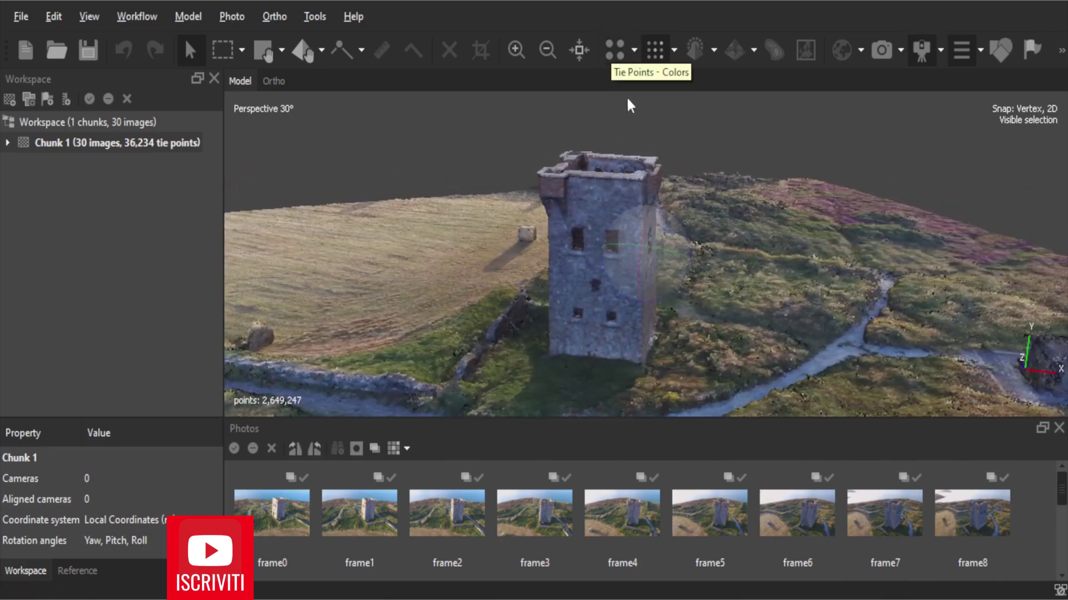
pyautogui.click(613, 51)
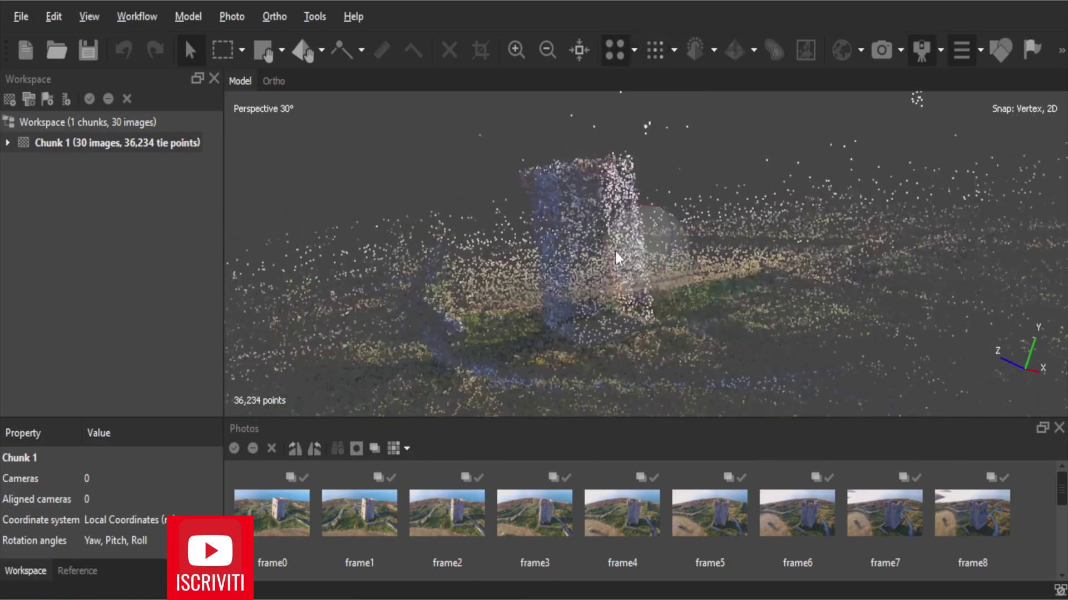
pyautogui.moveTo(614, 251)
pyautogui.mouseDown()
pyautogui.moveTo(601, 239)
pyautogui.moveTo(618, 230)
pyautogui.moveTo(646, 266)
pyautogui.moveTo(663, 249)
pyautogui.moveTo(667, 271)
pyautogui.moveTo(679, 258)
pyautogui.moveTo(656, 260)
pyautogui.moveTo(692, 258)
pyautogui.moveTo(649, 269)
pyautogui.mouseUp()
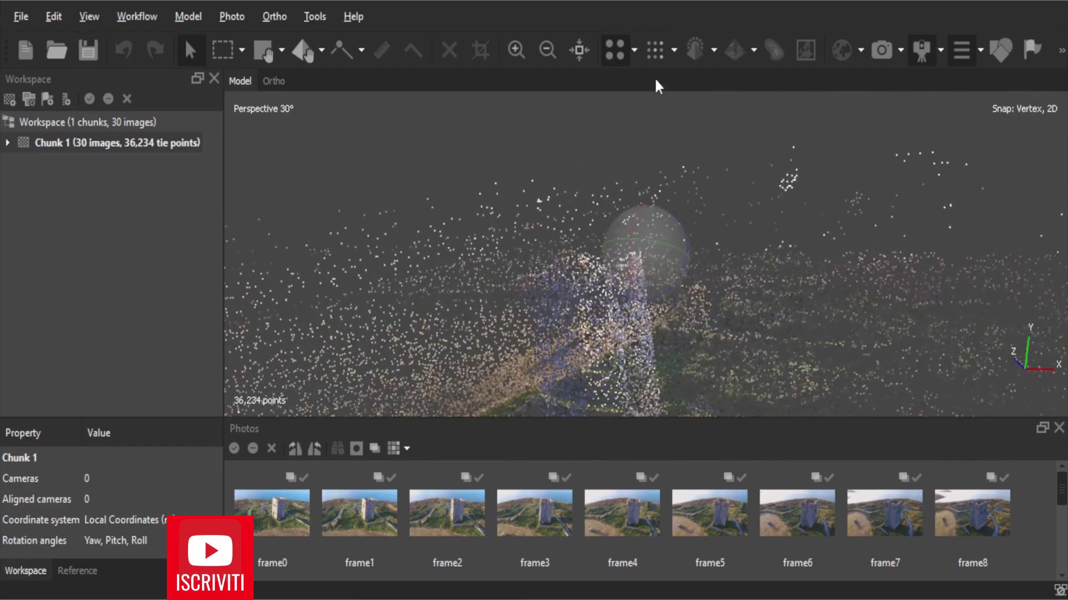
pyautogui.click(655, 50)
pyautogui.moveTo(647, 219)
pyautogui.mouseDown()
pyautogui.moveTo(655, 226)
pyautogui.moveTo(608, 310)
pyautogui.moveTo(589, 245)
pyautogui.moveTo(642, 268)
pyautogui.moveTo(625, 255)
pyautogui.moveTo(649, 255)
pyautogui.moveTo(612, 267)
pyautogui.moveTo(625, 272)
pyautogui.moveTo(659, 260)
pyautogui.moveTo(626, 255)
pyautogui.moveTo(636, 263)
pyautogui.mouseUp()
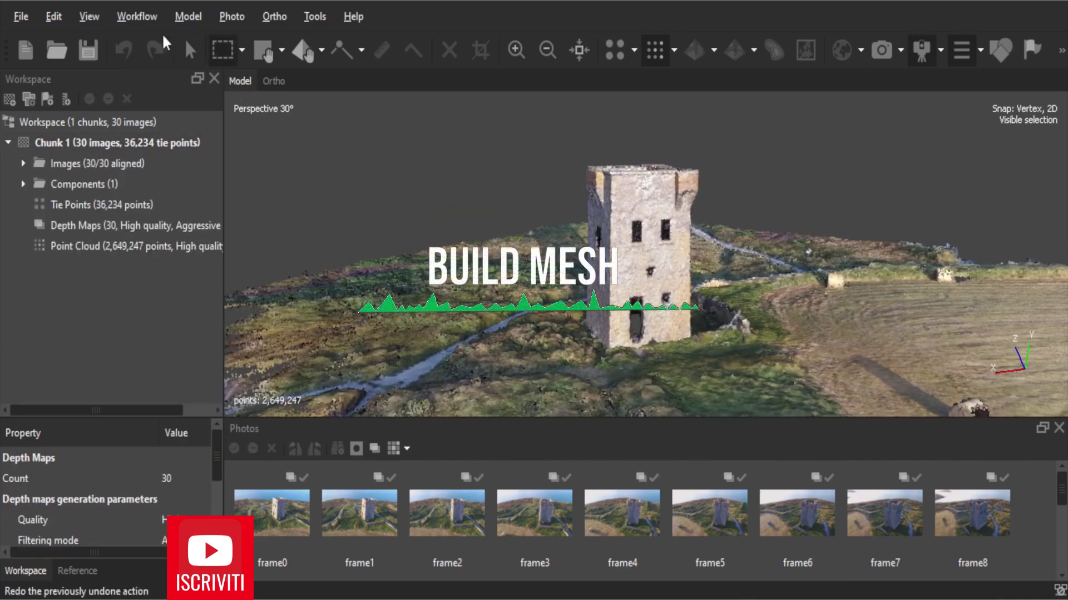
# Build a mesh from the Point cloud source with a custom 2,000,000 face count, confirming Yes.
pyautogui.click(142, 17)
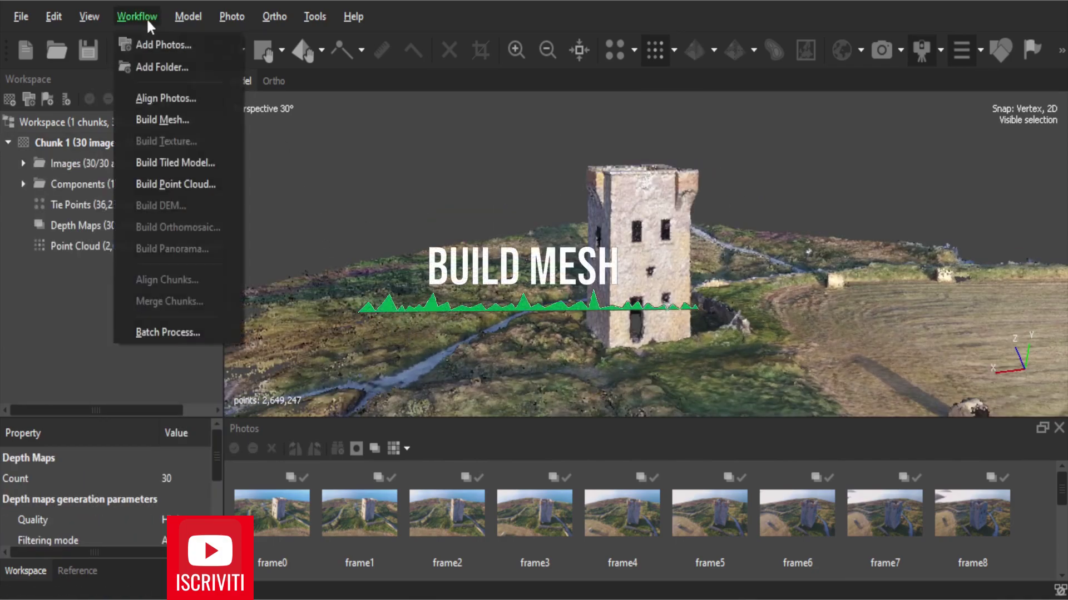
pyautogui.click(165, 119)
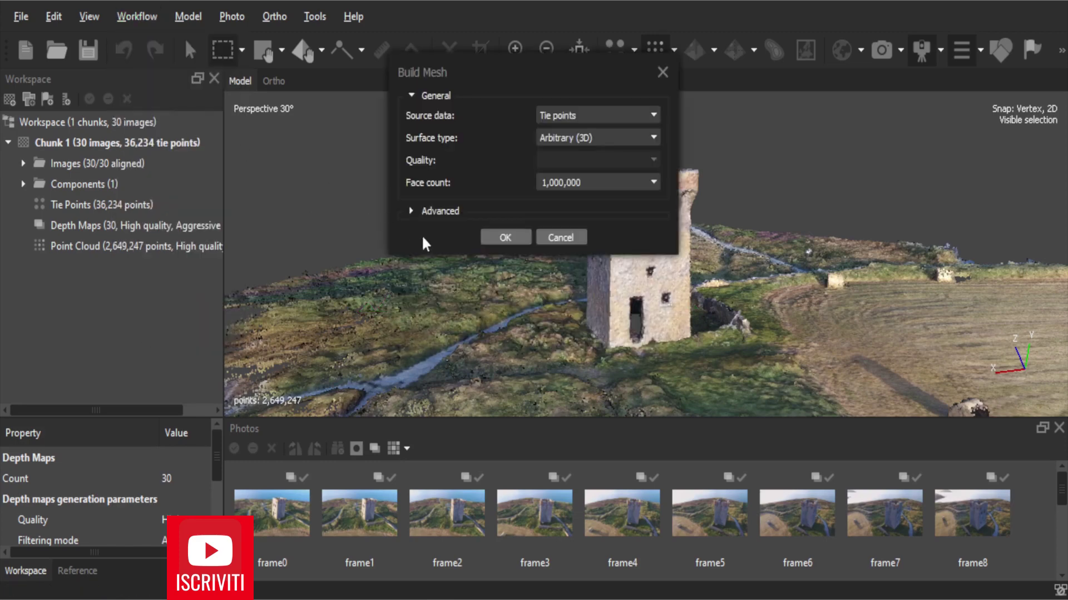
pyautogui.click(430, 214)
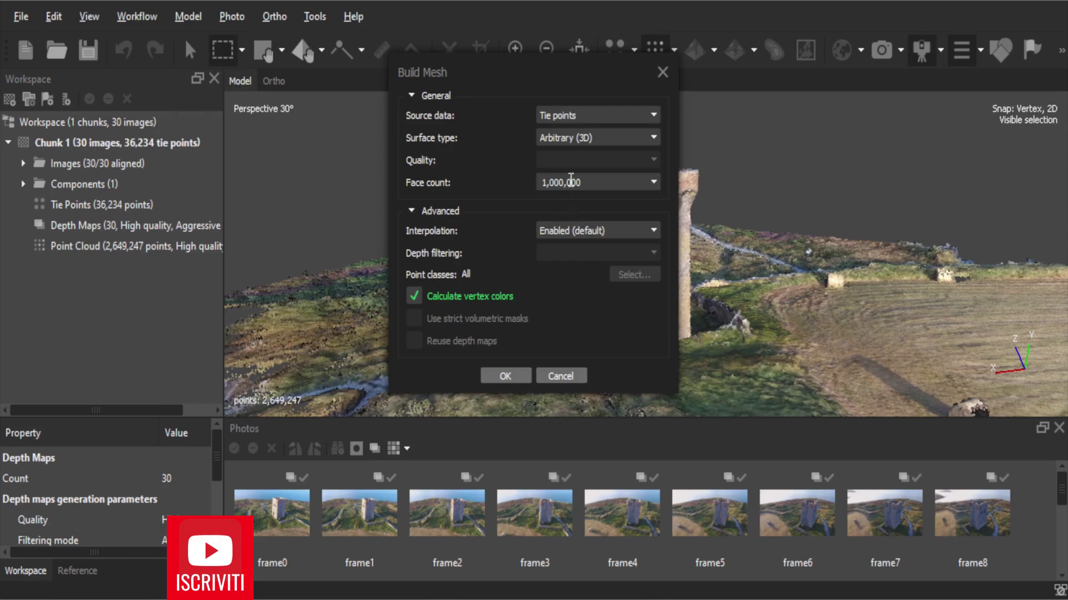
pyautogui.moveTo(565, 70); pyautogui.dragTo(412, 78)
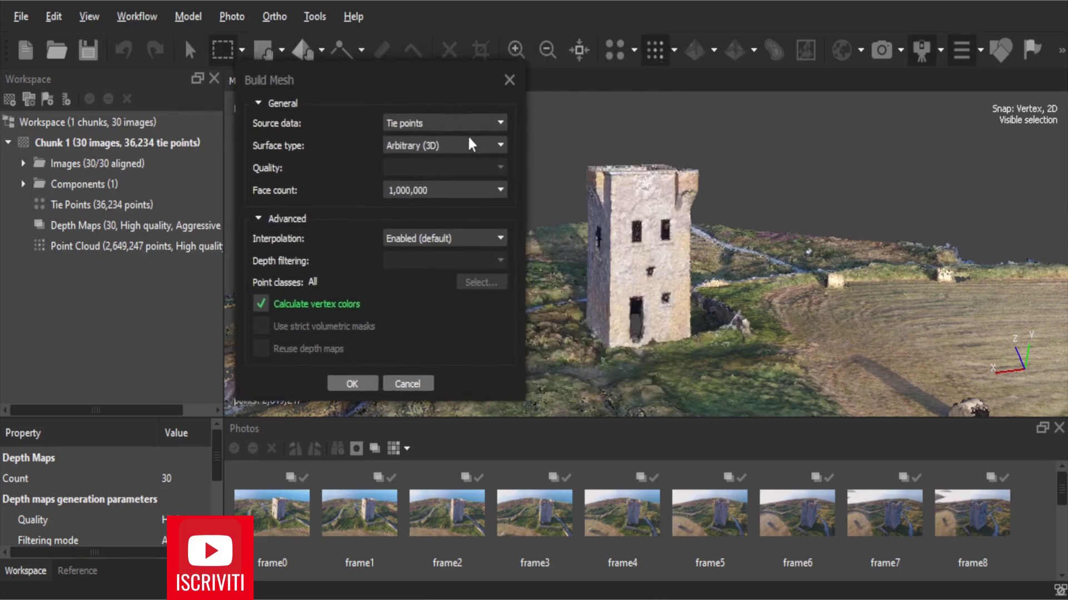
pyautogui.click(462, 118)
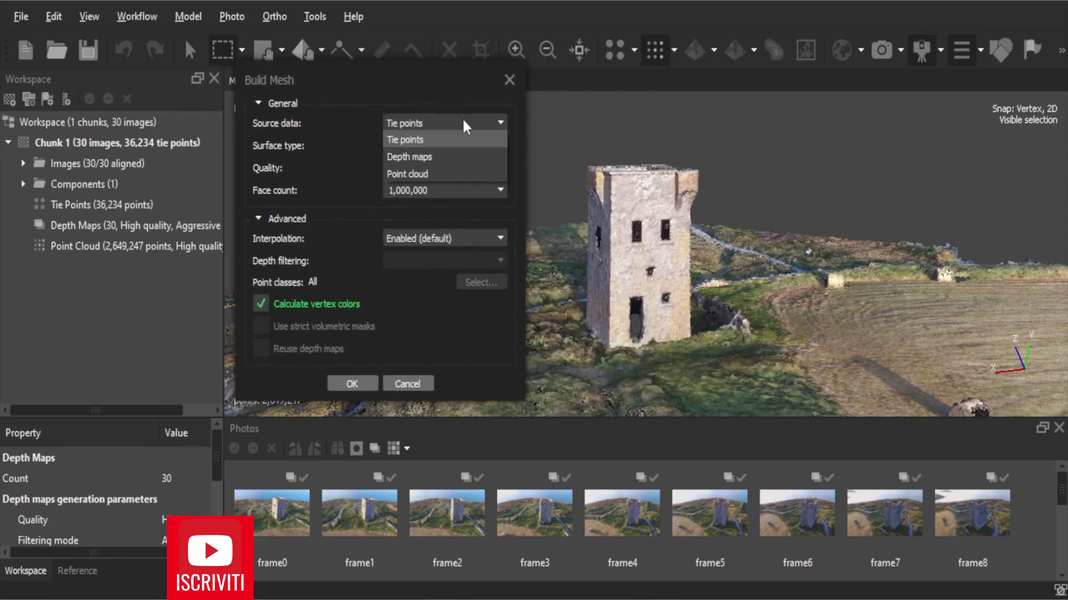
pyautogui.click(455, 172)
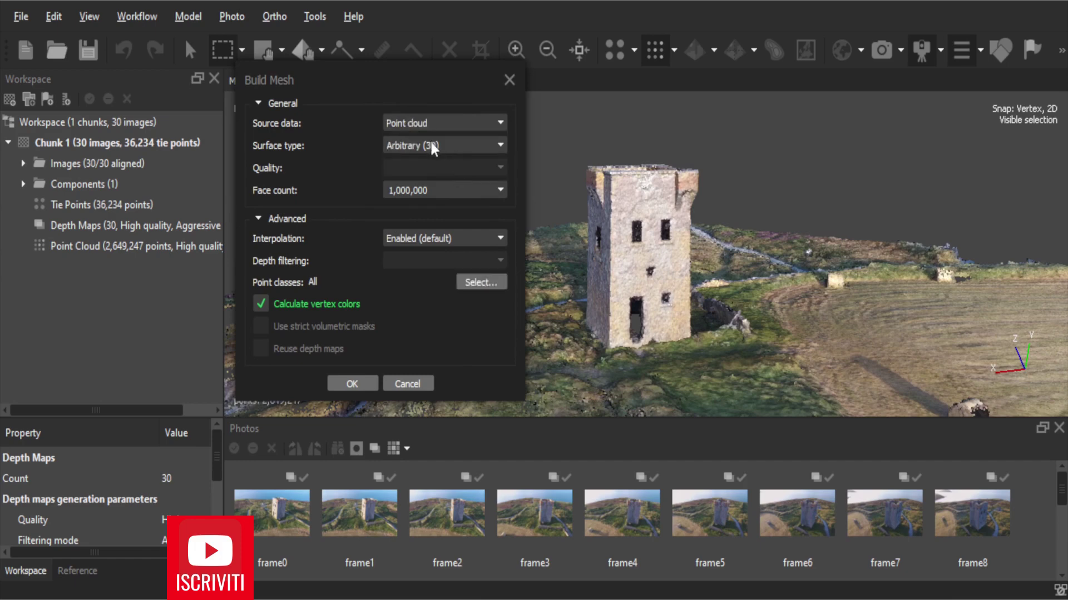
pyautogui.click(498, 190)
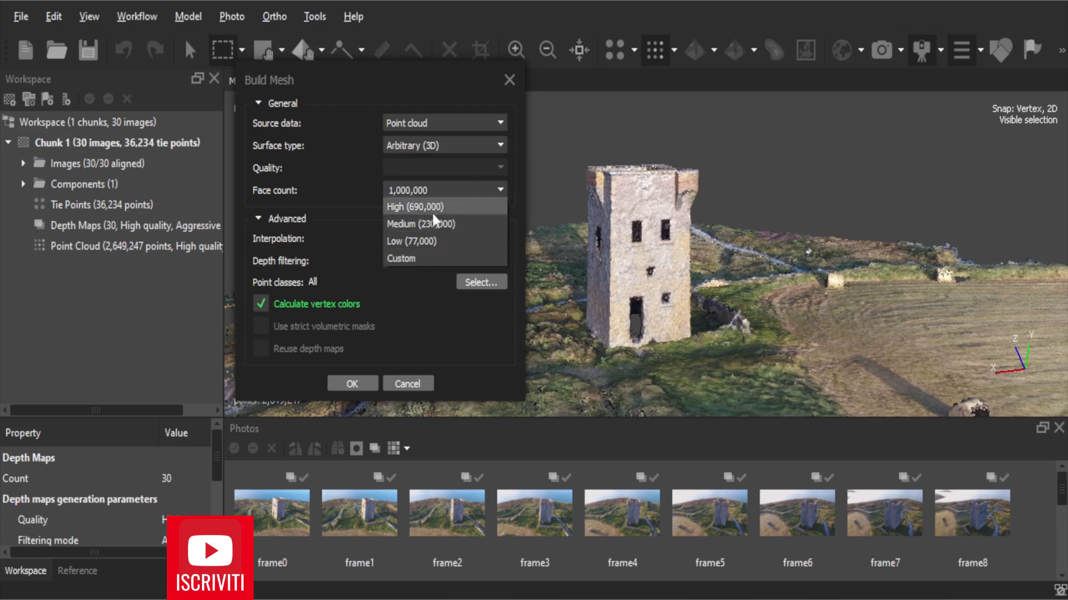
pyautogui.click(421, 258)
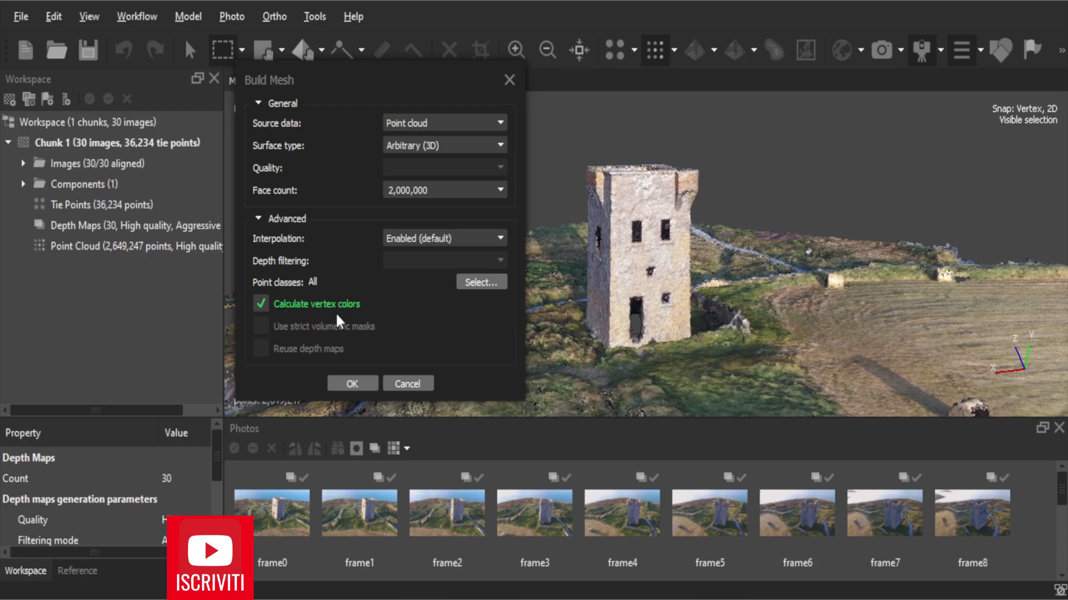
pyautogui.click(364, 384)
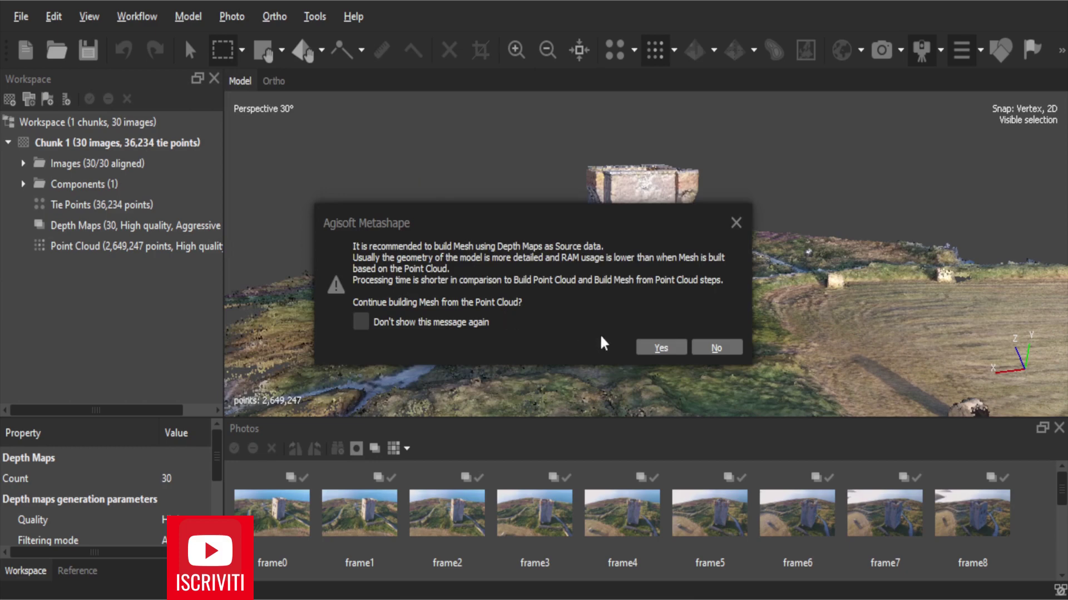
pyautogui.click(657, 351)
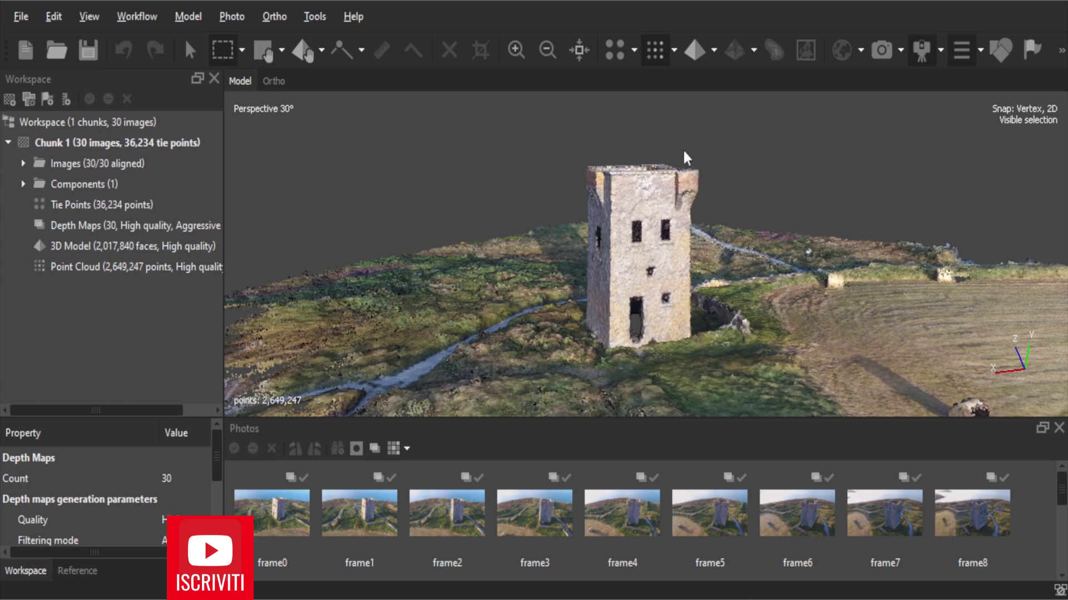
# Show the new 2,017,840-face mesh in Model - Solid and orbit it to see the terrain.
pyautogui.click(695, 56)
pyautogui.moveTo(740, 266); pyautogui.dragTo(681, 268)
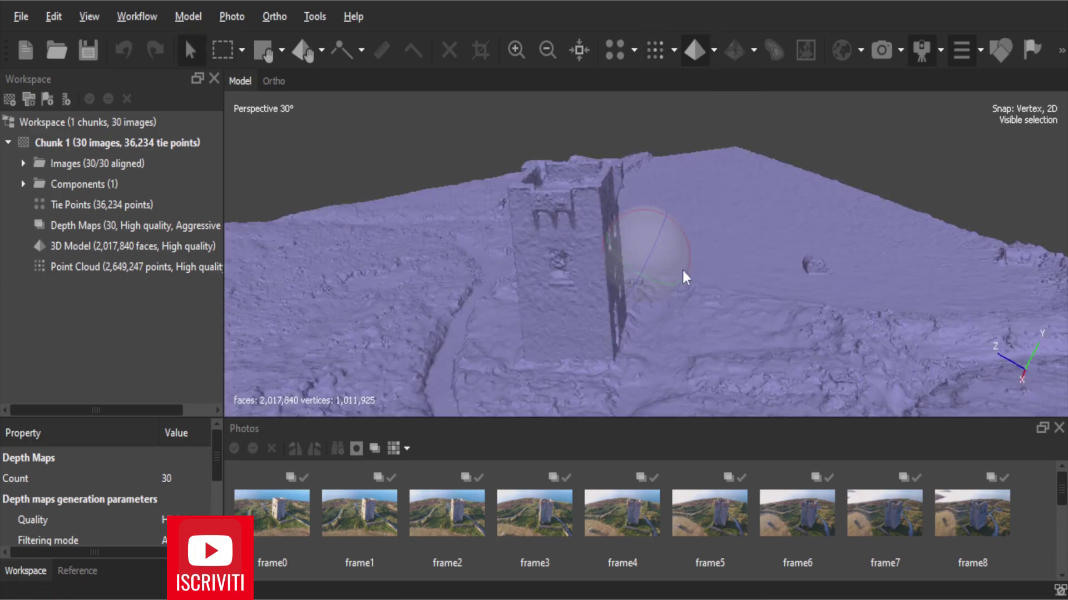
pyautogui.moveTo(615, 266)
pyautogui.mouseDown()
pyautogui.moveTo(660, 266)
pyautogui.moveTo(632, 255)
pyautogui.moveTo(660, 269)
pyautogui.moveTo(640, 270)
pyautogui.moveTo(684, 271)
pyautogui.mouseUp()
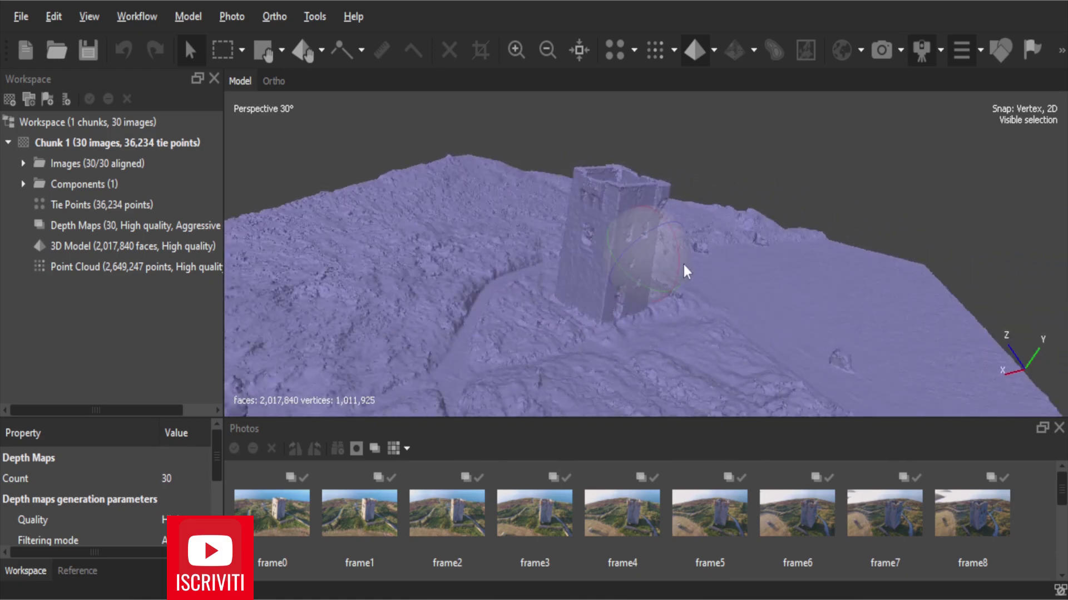
pyautogui.moveTo(654, 216); pyautogui.dragTo(634, 215)
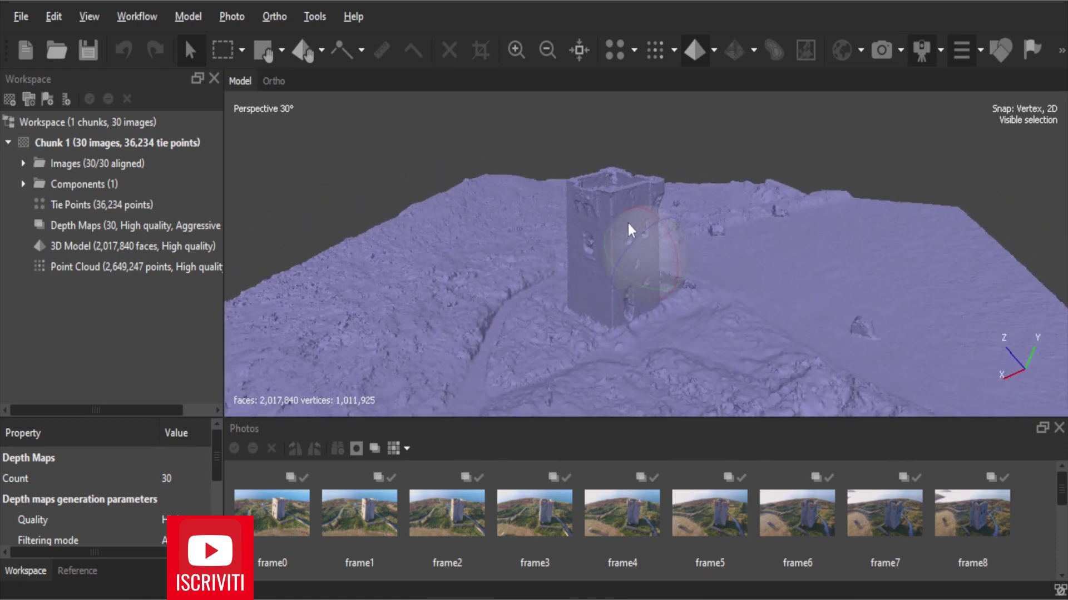
# Switch the mesh display to Model - Wireframe, then to Model - Confidence colouring.
pyautogui.click(714, 50)
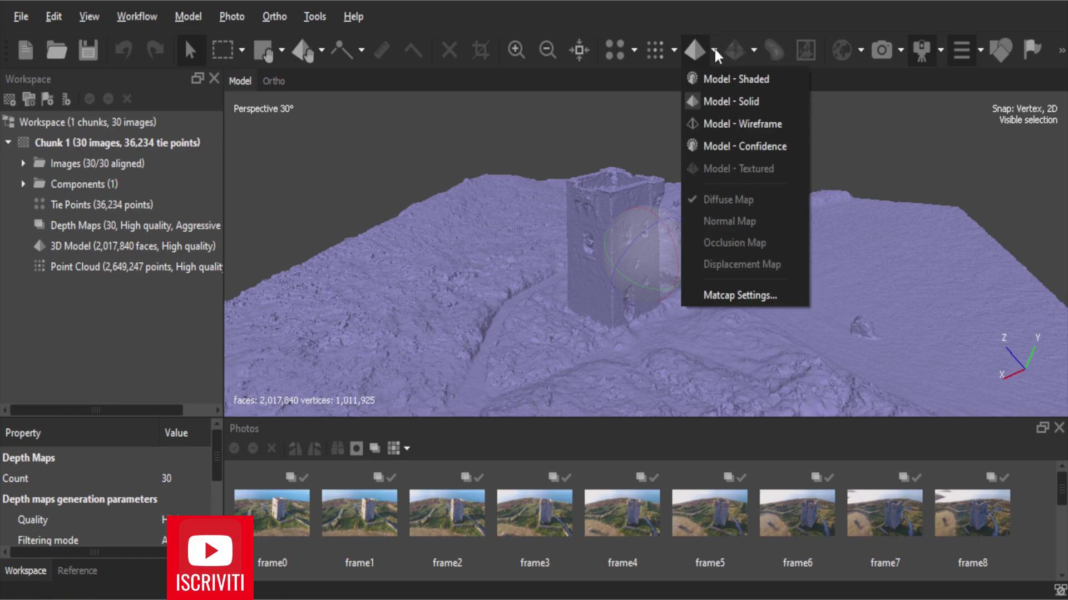
pyautogui.click(717, 127)
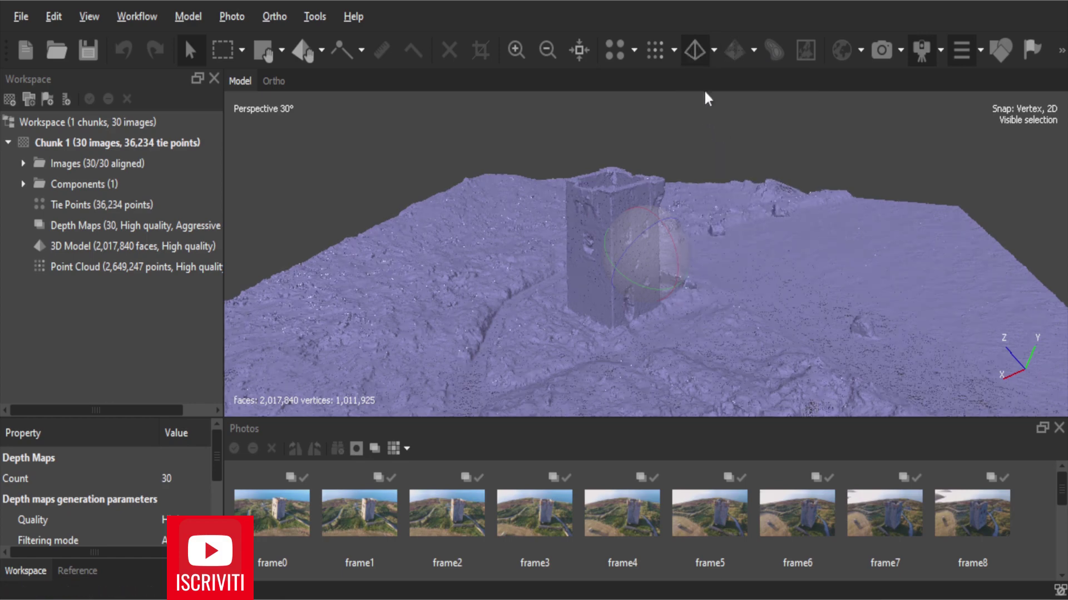
pyautogui.click(710, 53)
pyautogui.click(715, 145)
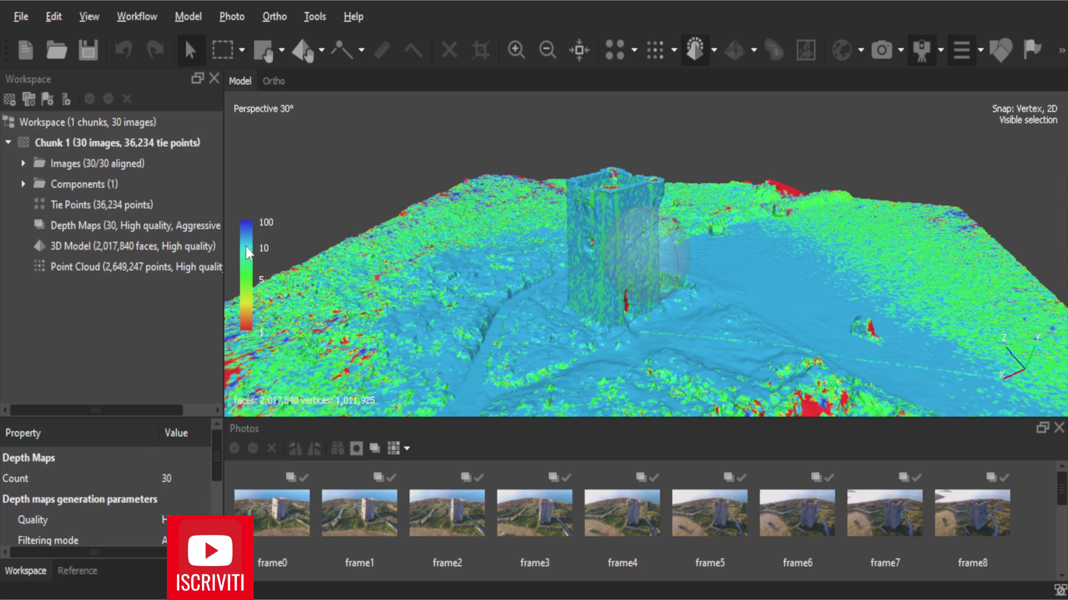
# Return the mesh to shaded real-colour display and rotate it to a new viewpoint.
pyautogui.click(712, 49)
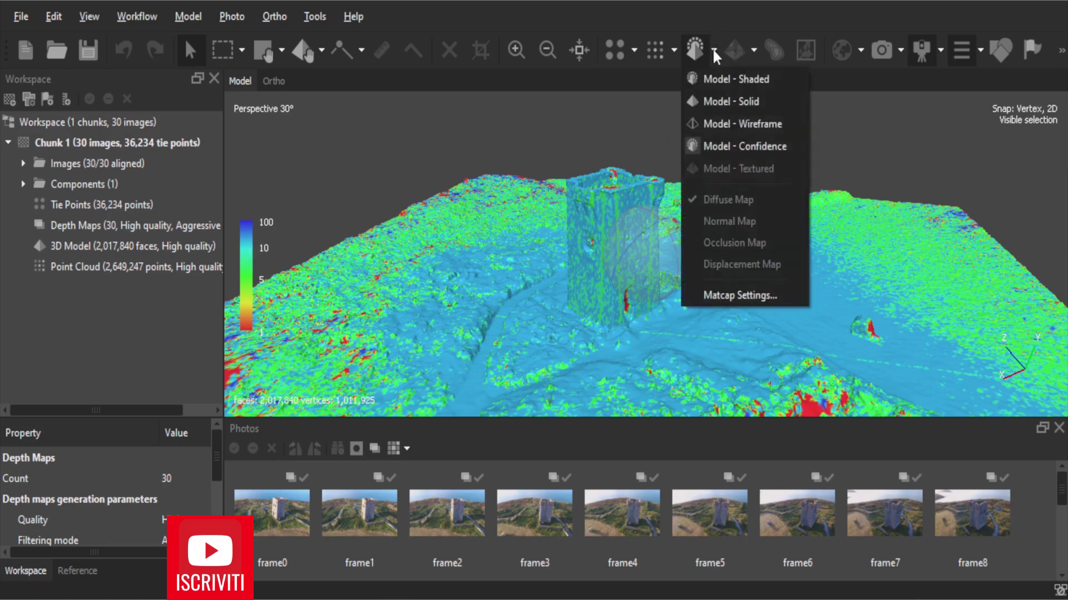
pyautogui.click(717, 79)
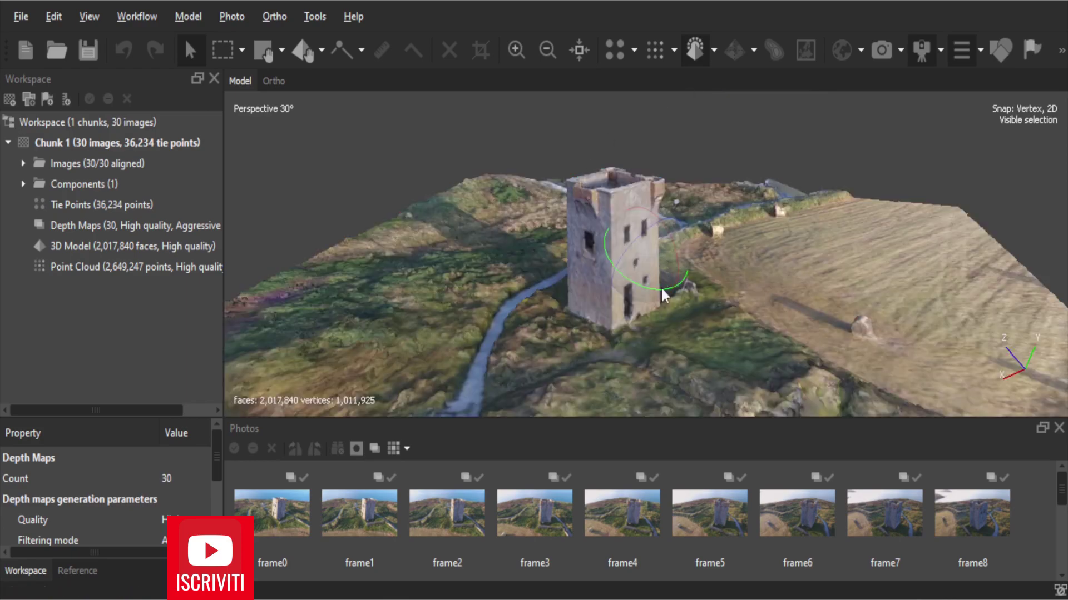
pyautogui.moveTo(666, 272)
pyautogui.mouseDown()
pyautogui.moveTo(652, 286)
pyautogui.moveTo(649, 256)
pyautogui.moveTo(636, 265)
pyautogui.moveTo(606, 257)
pyautogui.moveTo(706, 258)
pyautogui.moveTo(616, 268)
pyautogui.moveTo(684, 263)
pyautogui.mouseUp()
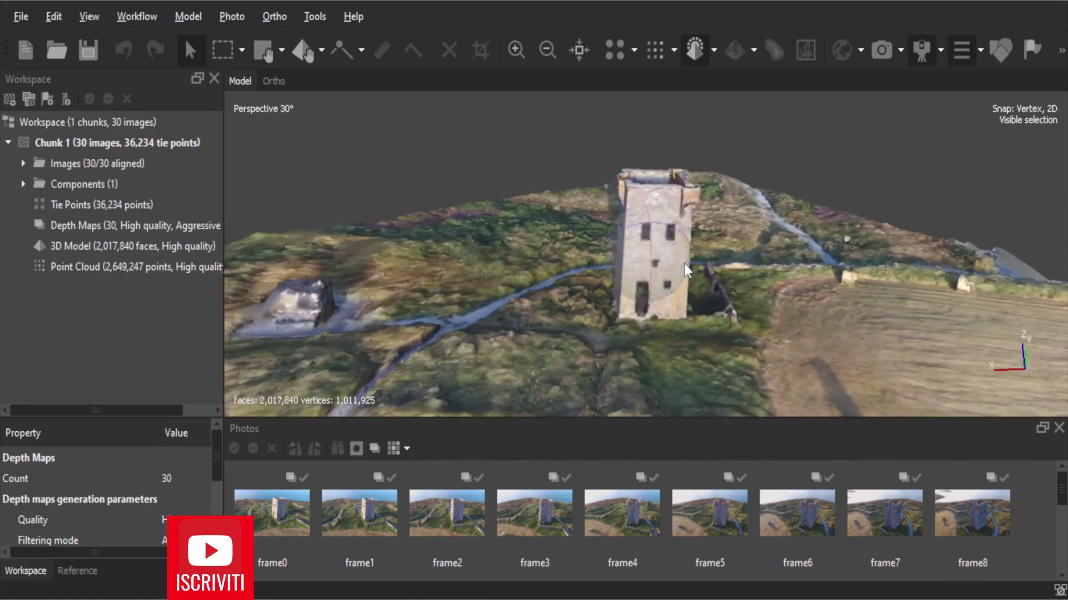
pyautogui.moveTo(632, 213); pyautogui.dragTo(632, 214)
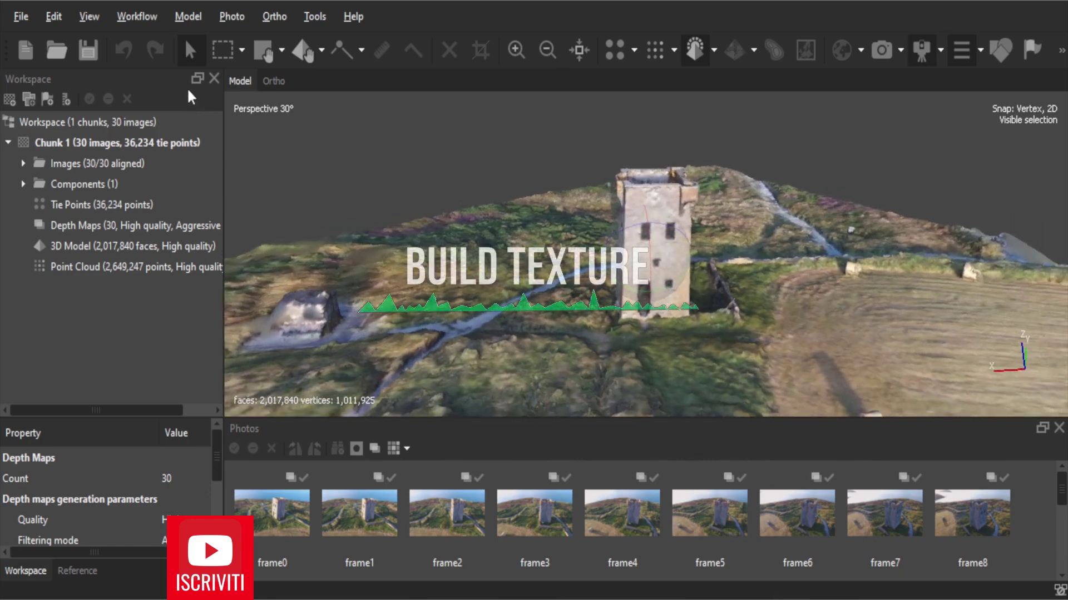
# Open Build Texture with advanced options, keeping Diffuse map as type and Images as source.
pyautogui.click(144, 18)
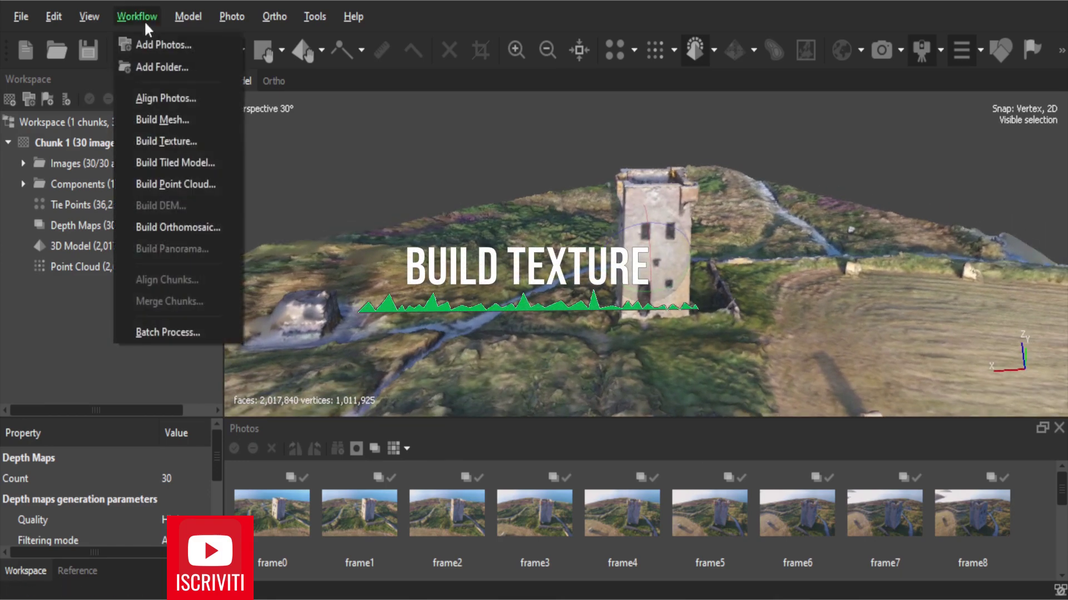
pyautogui.click(157, 143)
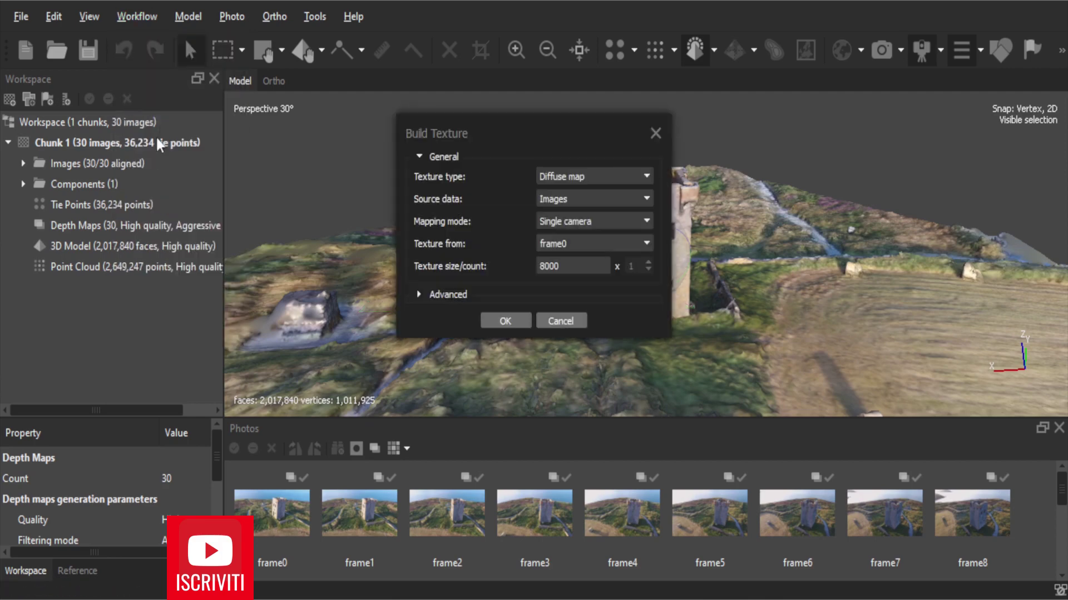
pyautogui.click(456, 300)
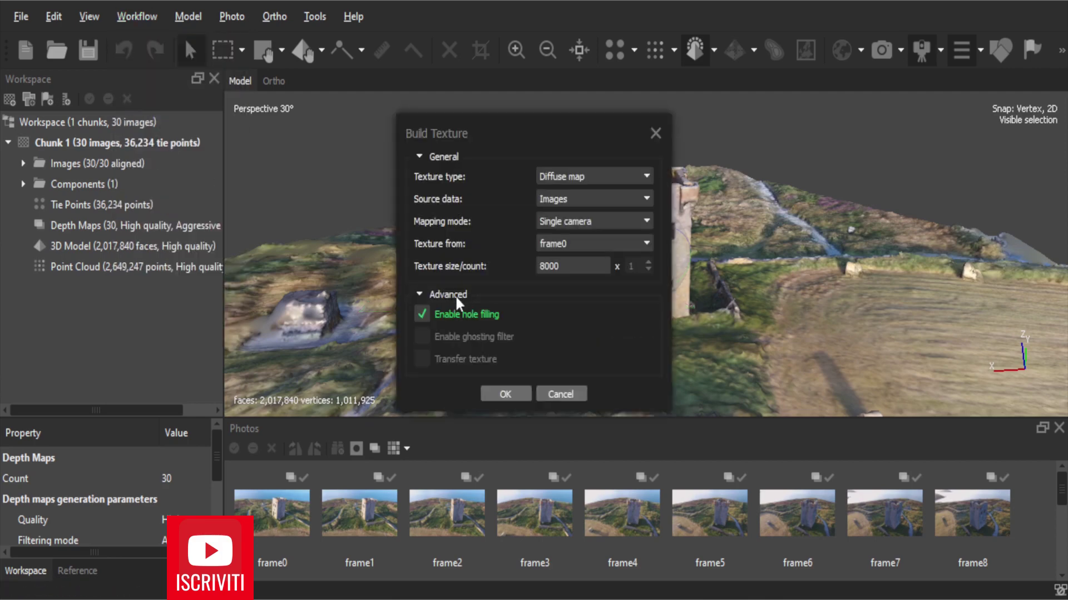
pyautogui.moveTo(541, 133)
pyautogui.mouseDown()
pyautogui.moveTo(512, 117)
pyautogui.moveTo(400, 102)
pyautogui.mouseUp()
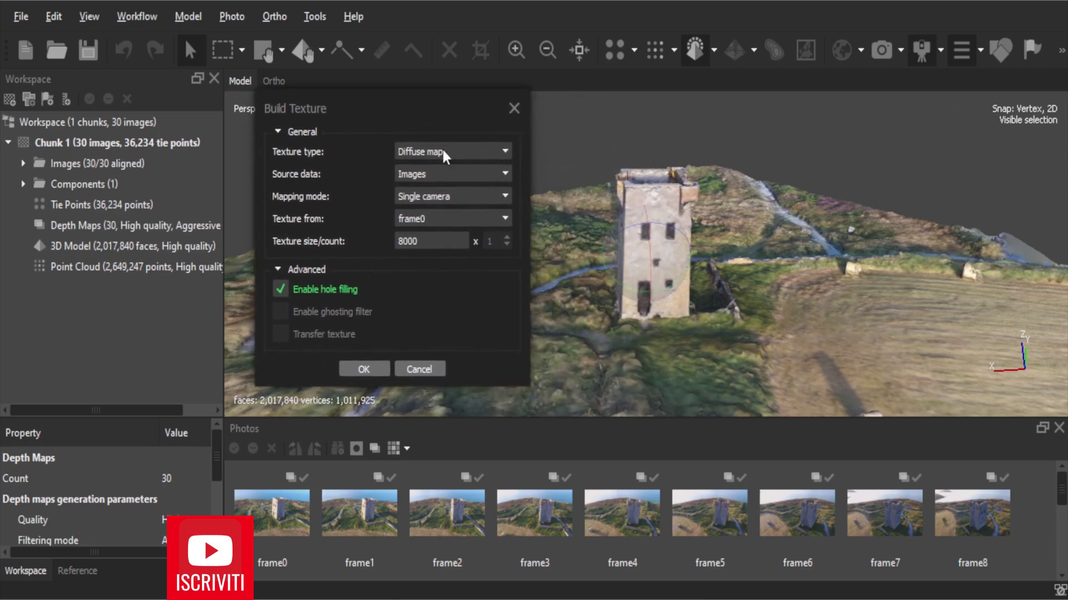
pyautogui.click(472, 149)
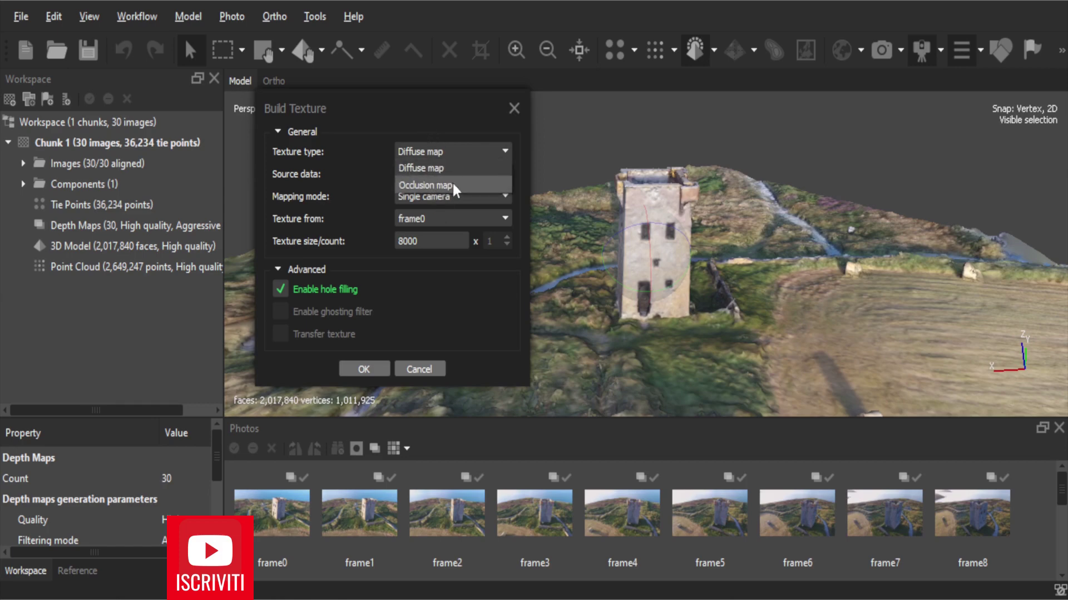
pyautogui.click(390, 127)
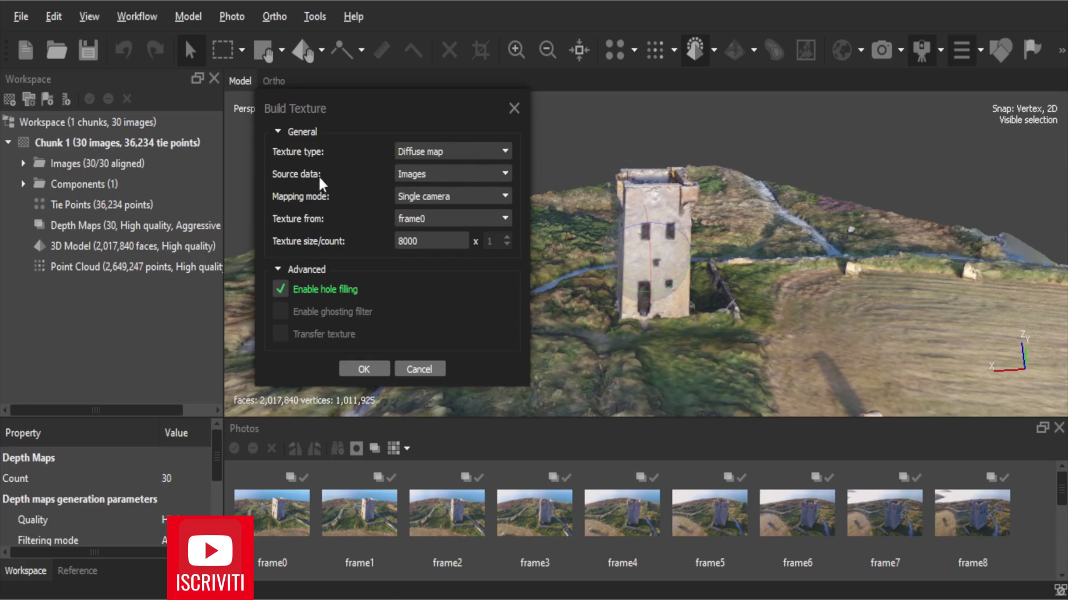
pyautogui.click(441, 176)
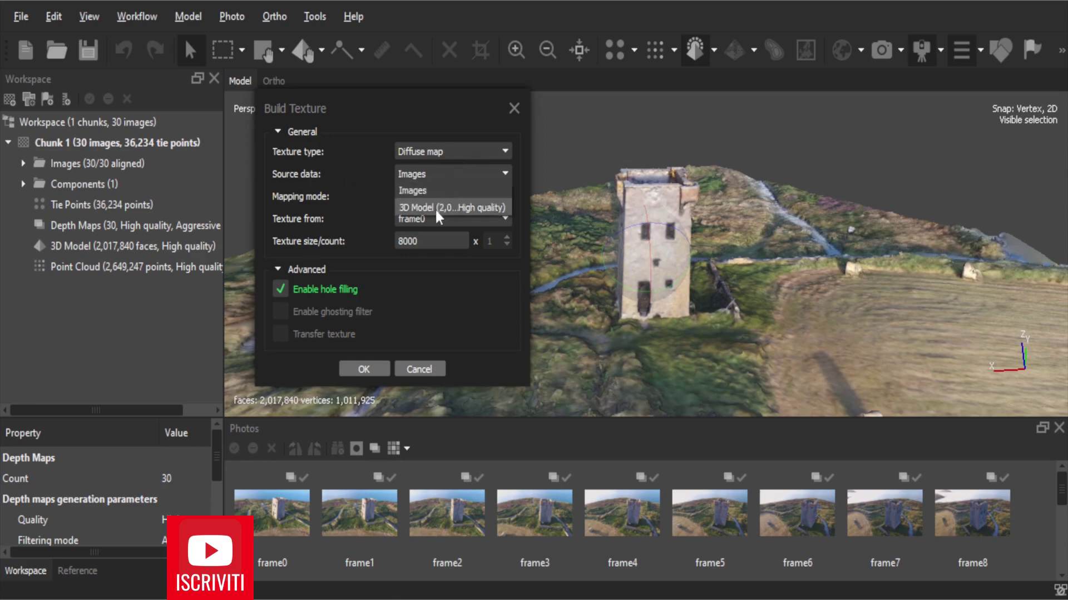
pyautogui.click(392, 129)
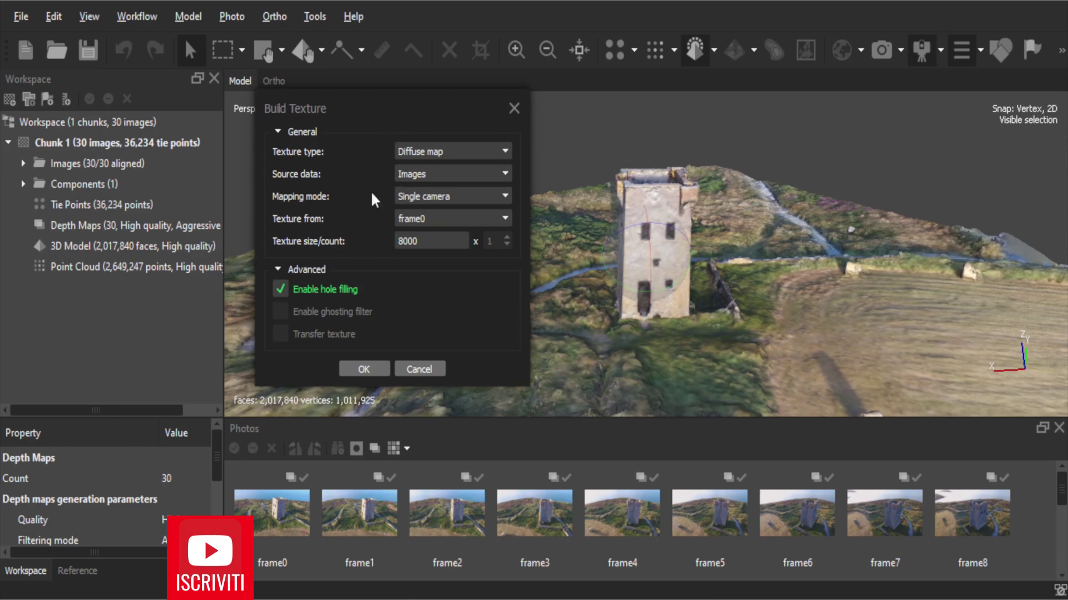
pyautogui.click(403, 177)
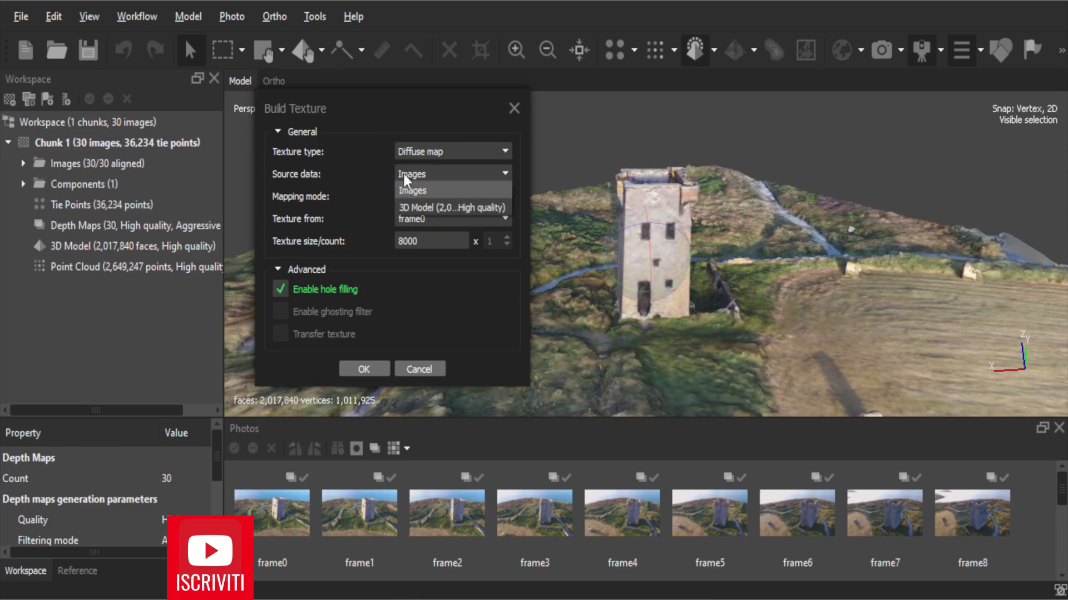
pyautogui.click(374, 170)
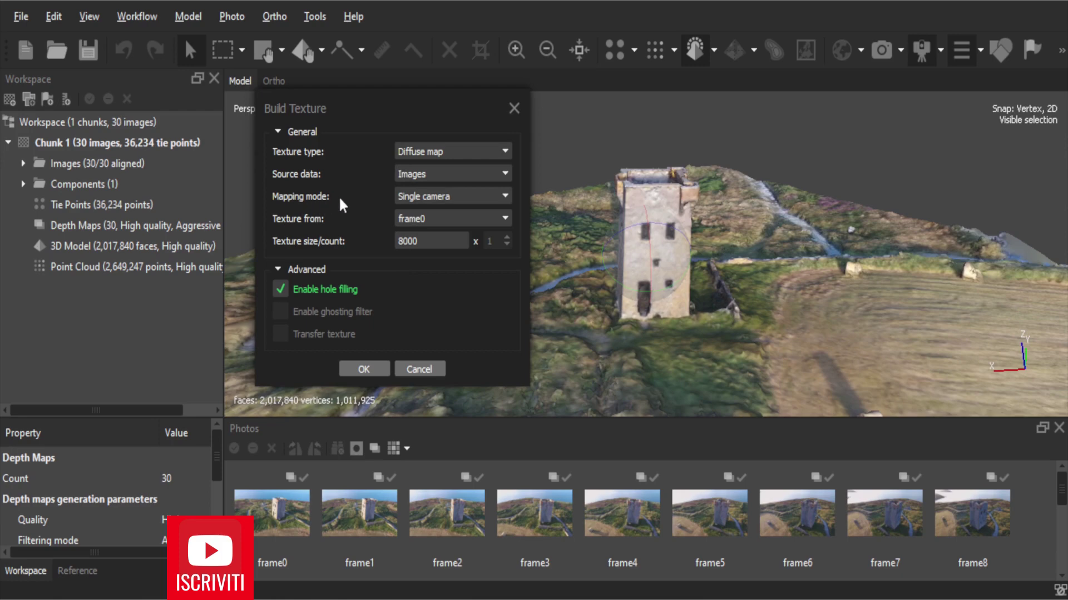
# Build the size-8000 texture with Generic mapping and Mosaic blending.
pyautogui.click(412, 199)
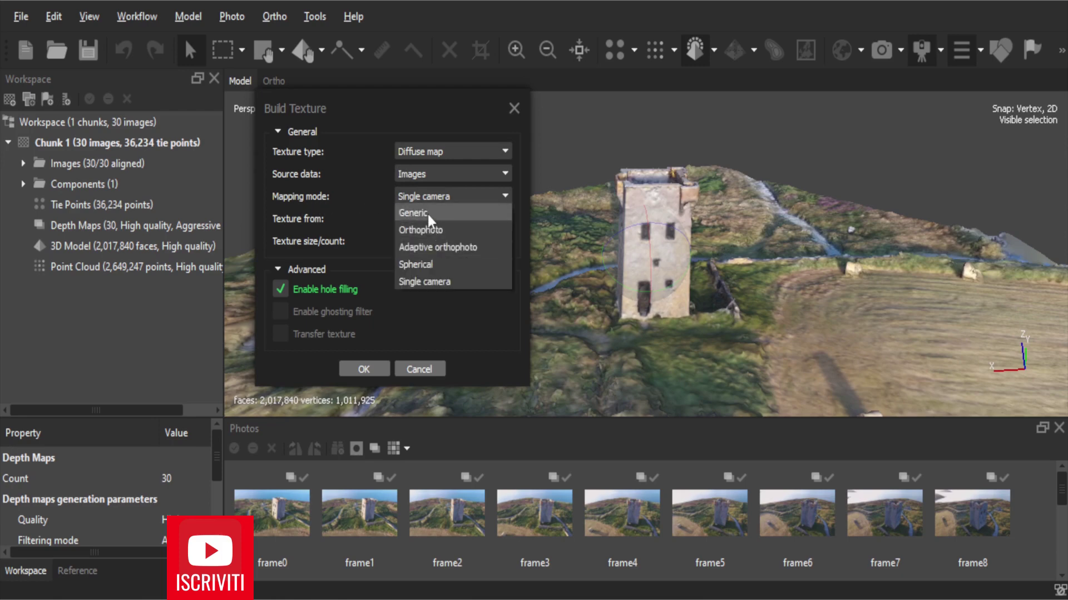
pyautogui.click(428, 215)
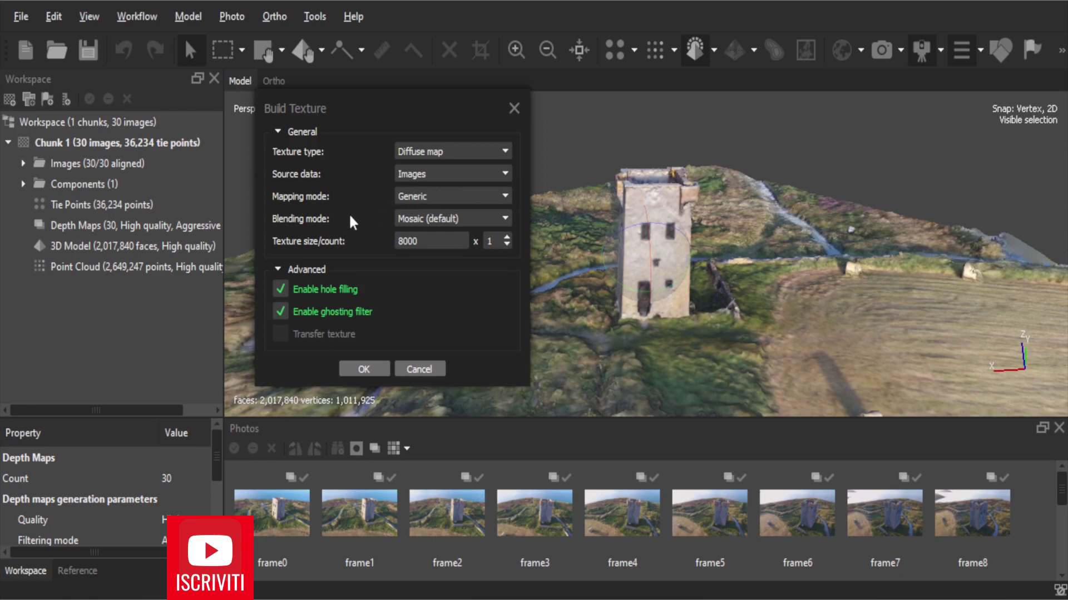
pyautogui.click(481, 217)
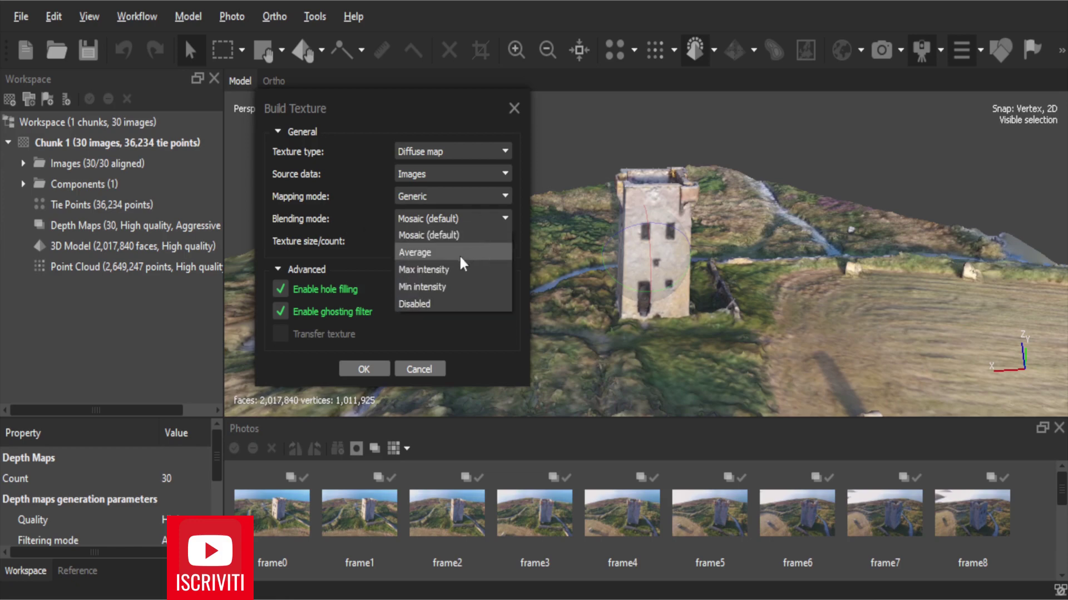
pyautogui.click(440, 318)
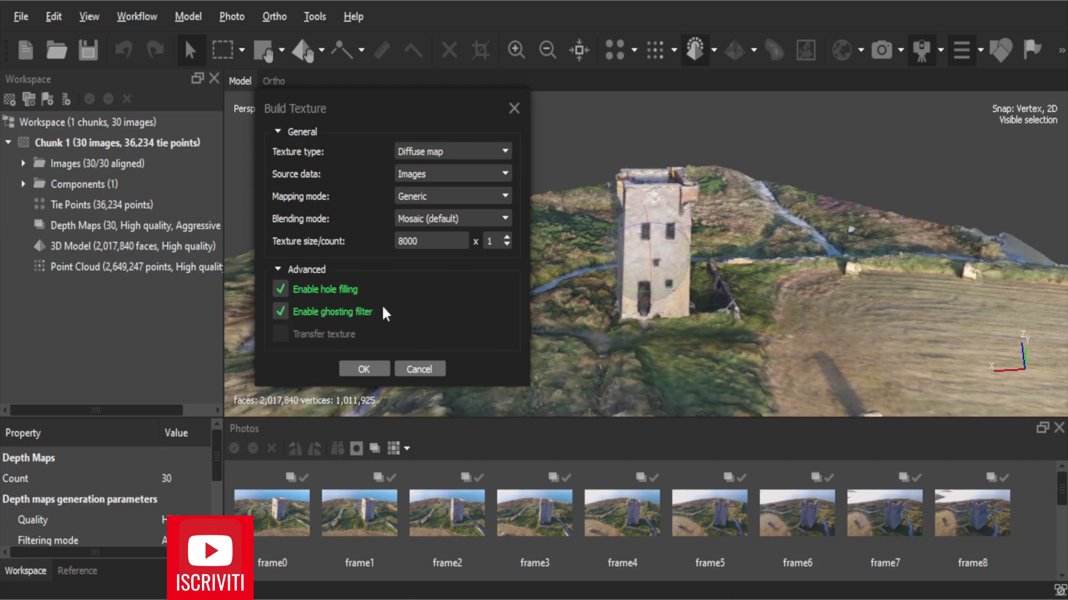
pyautogui.click(370, 370)
pyautogui.click(380, 372)
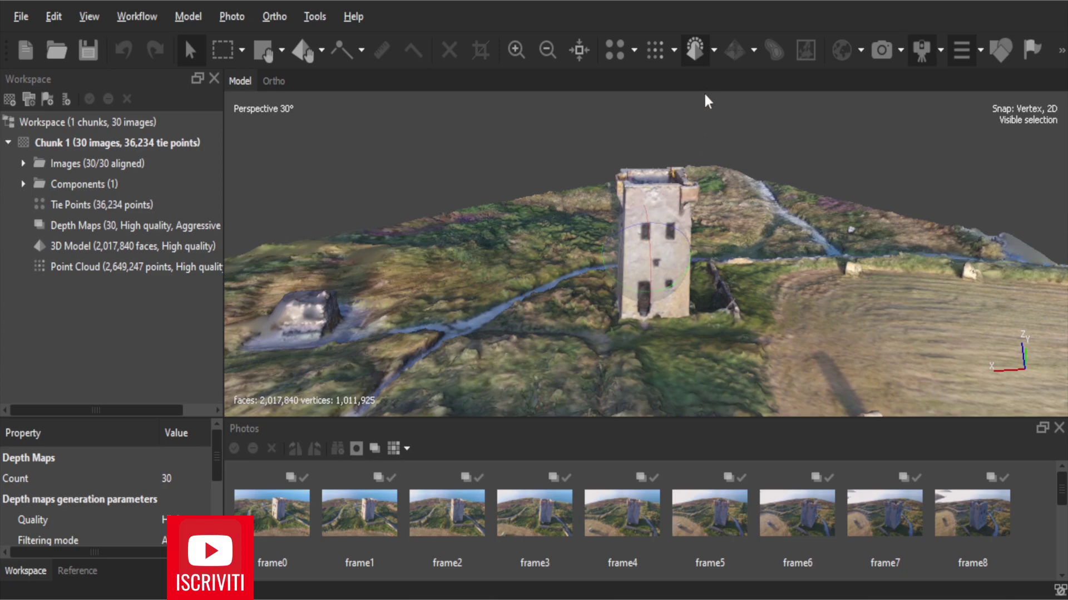
# Switch to Model - Textured and orbit the tower to inspect each face and the field.
pyautogui.click(712, 51)
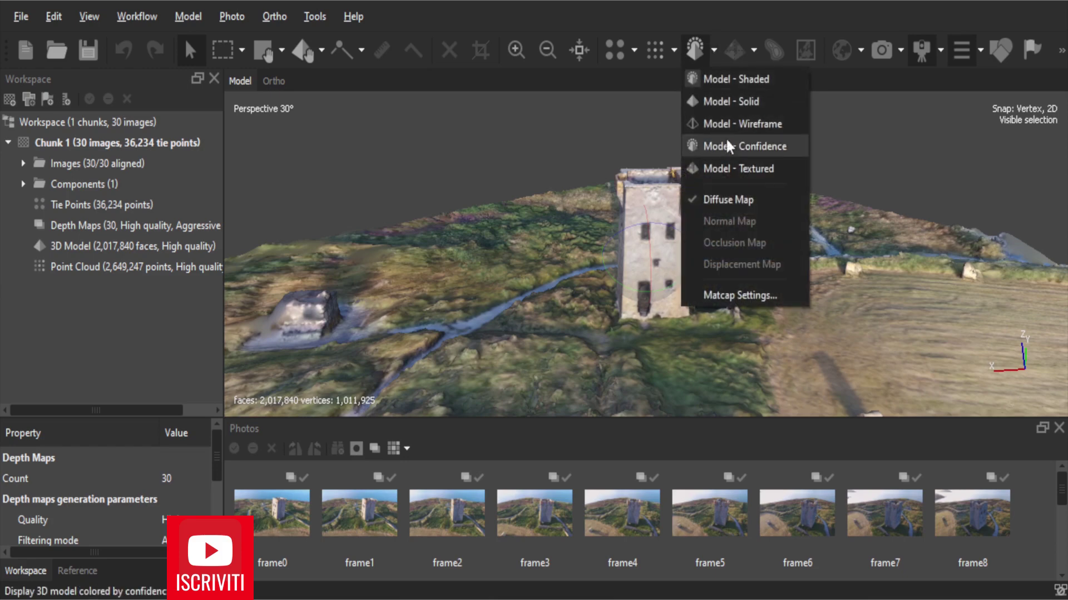
pyautogui.click(738, 169)
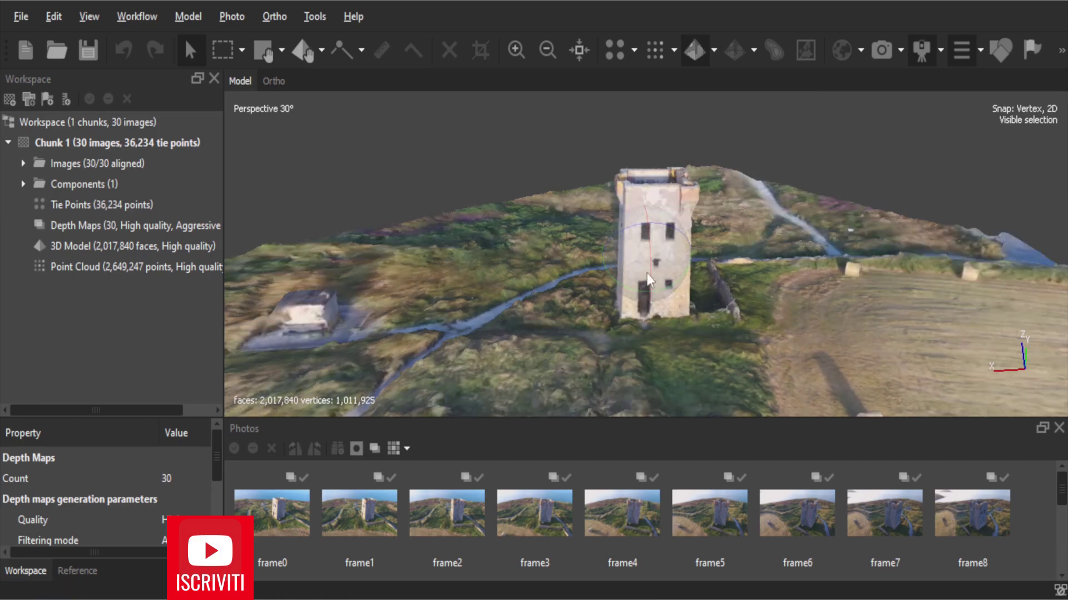
pyautogui.moveTo(631, 268); pyautogui.dragTo(659, 272)
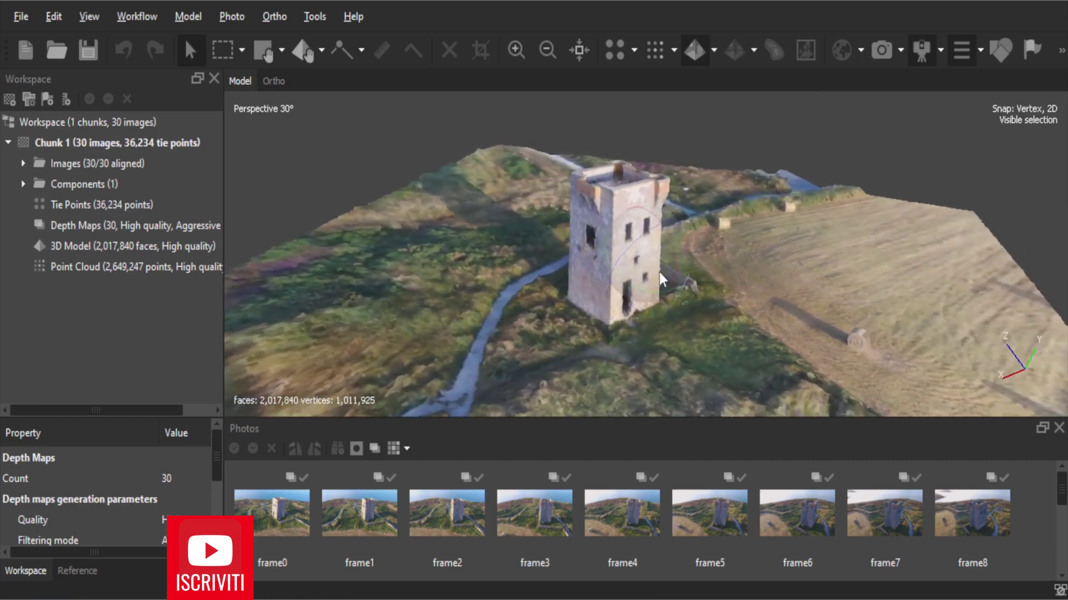
pyautogui.moveTo(595, 276)
pyautogui.mouseDown()
pyautogui.moveTo(668, 263)
pyautogui.moveTo(649, 279)
pyautogui.moveTo(681, 280)
pyautogui.mouseUp()
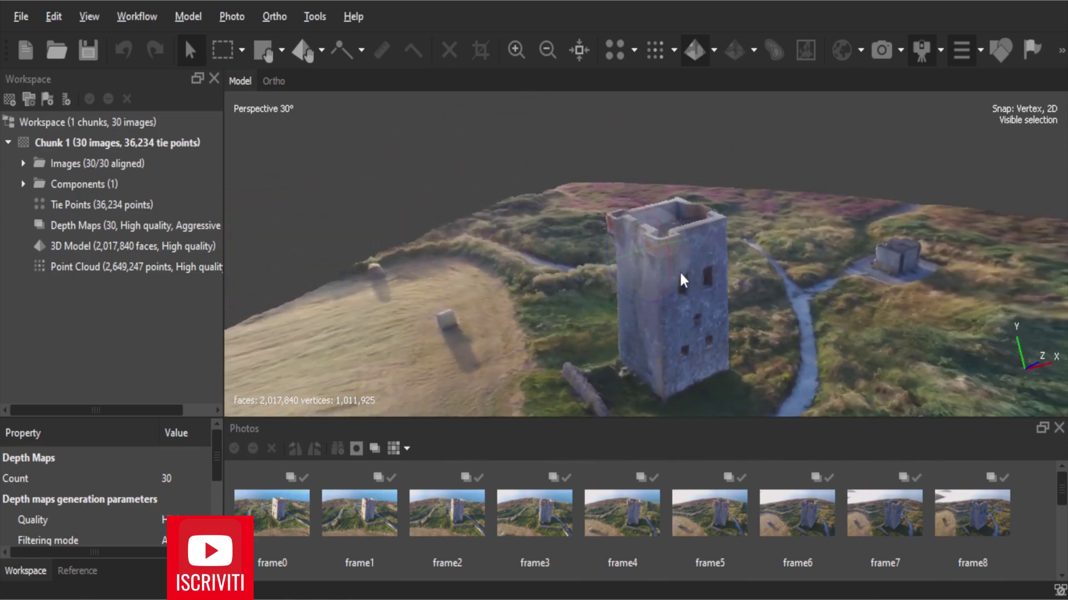
pyautogui.moveTo(605, 305)
pyautogui.mouseDown()
pyautogui.moveTo(637, 271)
pyautogui.moveTo(692, 266)
pyautogui.mouseUp()
pyautogui.moveTo(619, 268); pyautogui.dragTo(672, 269)
pyautogui.moveTo(609, 262)
pyautogui.mouseDown()
pyautogui.moveTo(678, 259)
pyautogui.moveTo(619, 260)
pyautogui.moveTo(644, 267)
pyautogui.mouseUp()
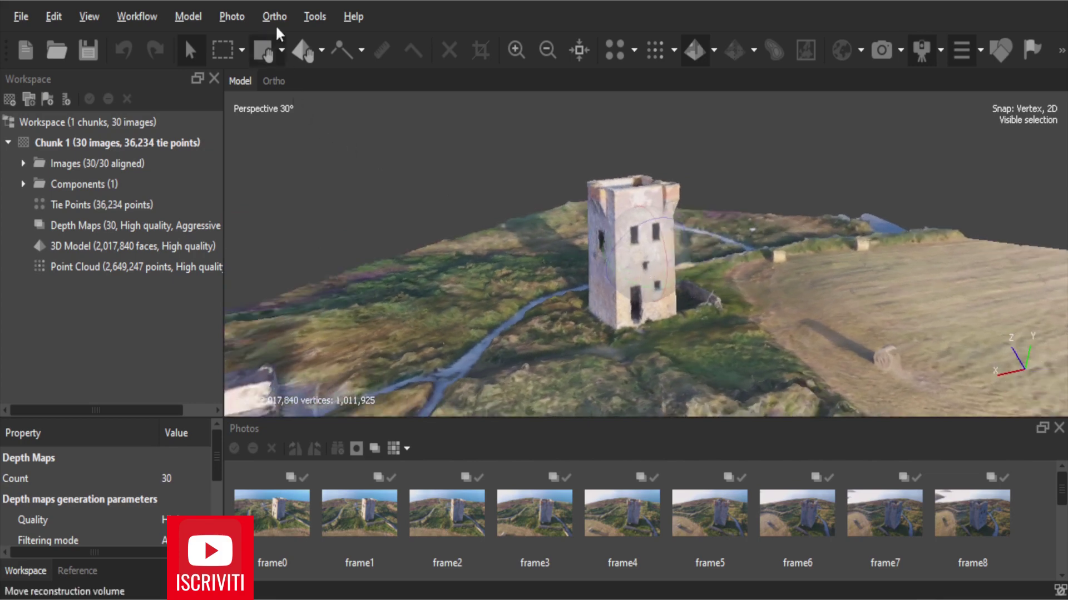
# Use Tools > Set Brightness and Estimate to raise brightness to 110% with contrast at 100%.
pyautogui.click(318, 16)
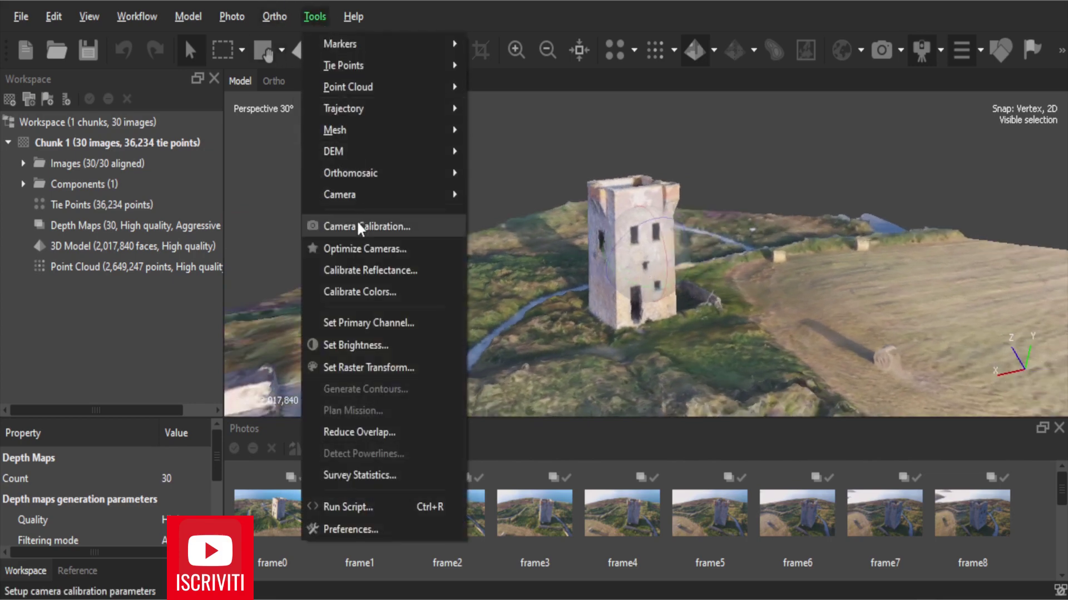
pyautogui.click(350, 346)
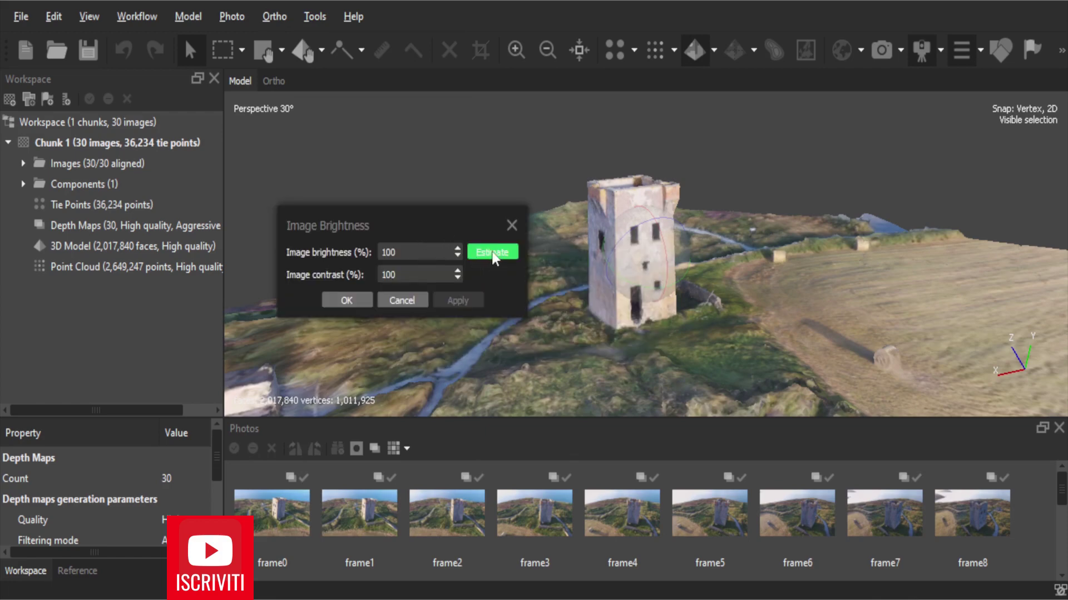
pyautogui.click(493, 253)
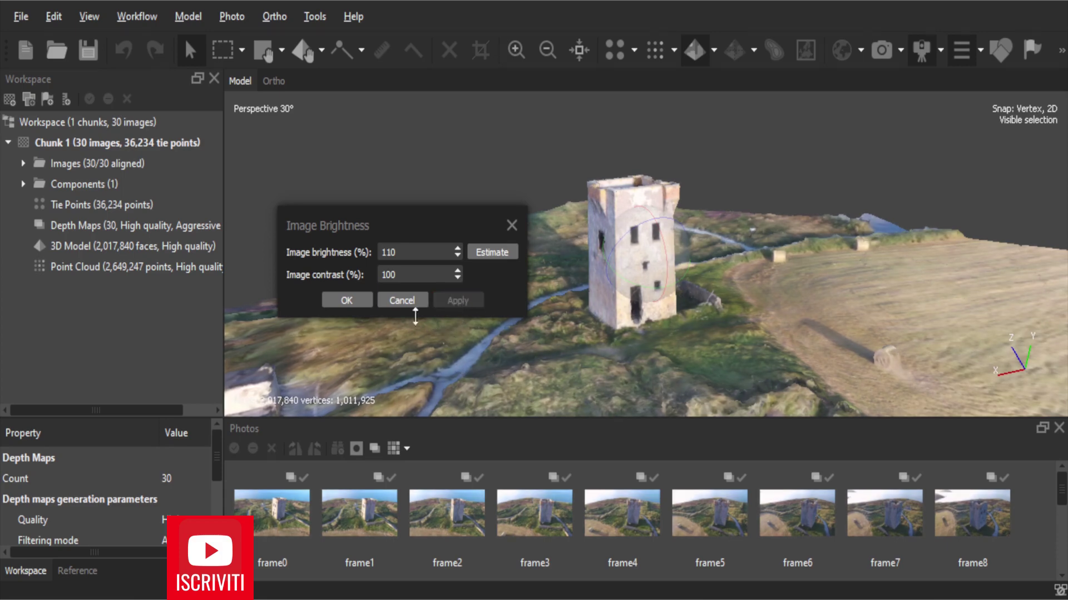
pyautogui.click(347, 300)
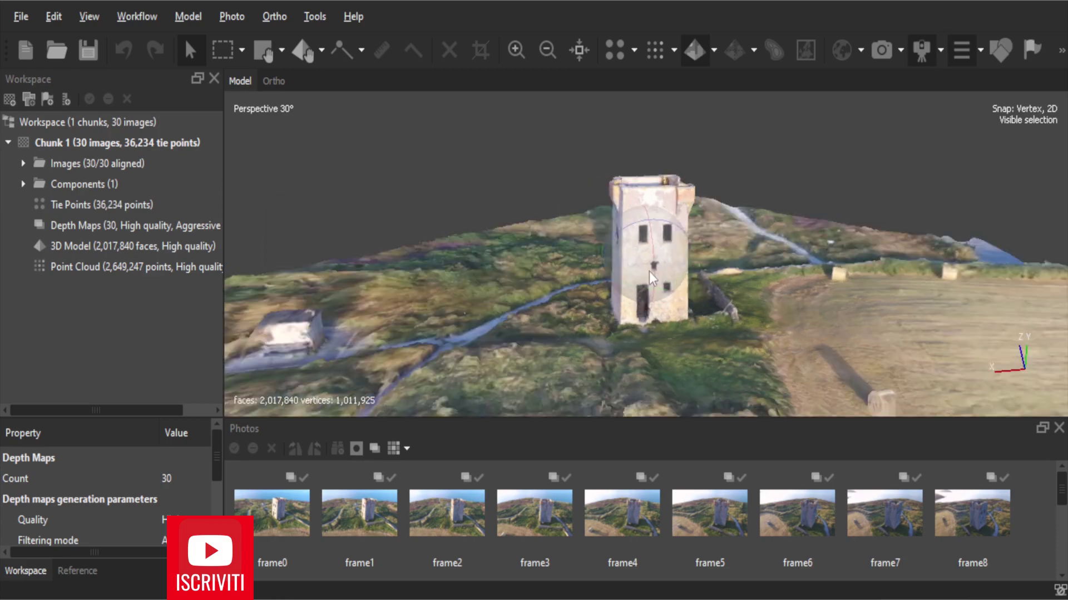
pyautogui.moveTo(645, 271); pyautogui.dragTo(686, 275)
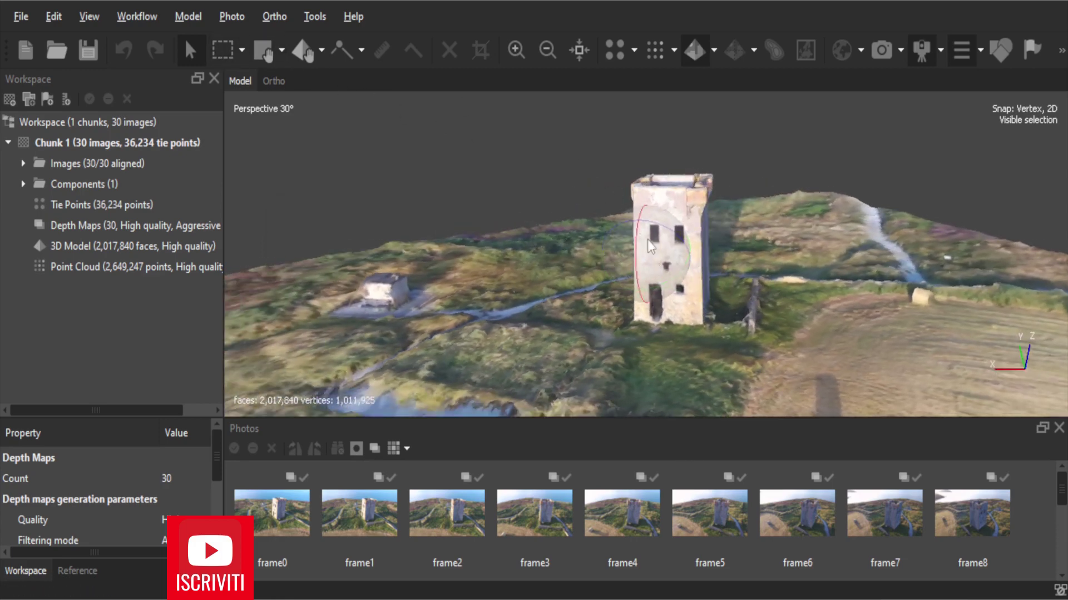
pyautogui.moveTo(647, 239)
pyautogui.mouseDown()
pyautogui.moveTo(655, 262)
pyautogui.moveTo(621, 264)
pyautogui.moveTo(648, 265)
pyautogui.moveTo(623, 276)
pyautogui.moveTo(624, 260)
pyautogui.moveTo(648, 273)
pyautogui.moveTo(613, 258)
pyautogui.moveTo(645, 273)
pyautogui.moveTo(636, 268)
pyautogui.moveTo(678, 252)
pyautogui.moveTo(643, 258)
pyautogui.moveTo(675, 260)
pyautogui.moveTo(653, 265)
pyautogui.moveTo(639, 254)
pyautogui.moveTo(681, 264)
pyautogui.moveTo(624, 266)
pyautogui.mouseUp()
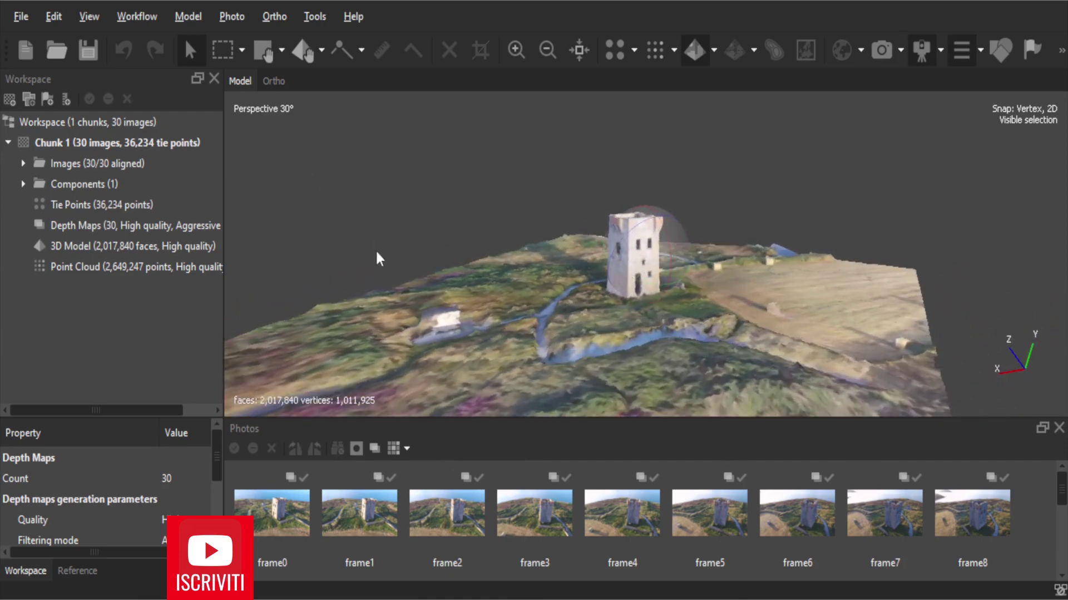